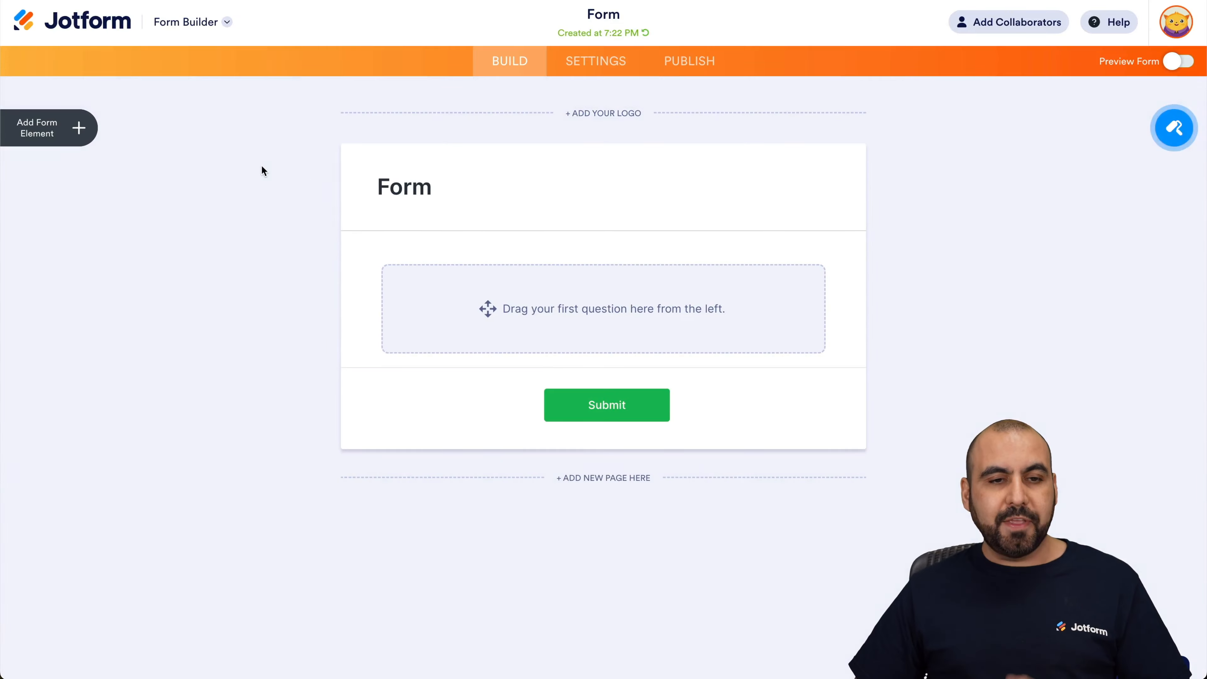
# Add Full Name, Address and Email fields to the blank form
pyautogui.click(66, 123)
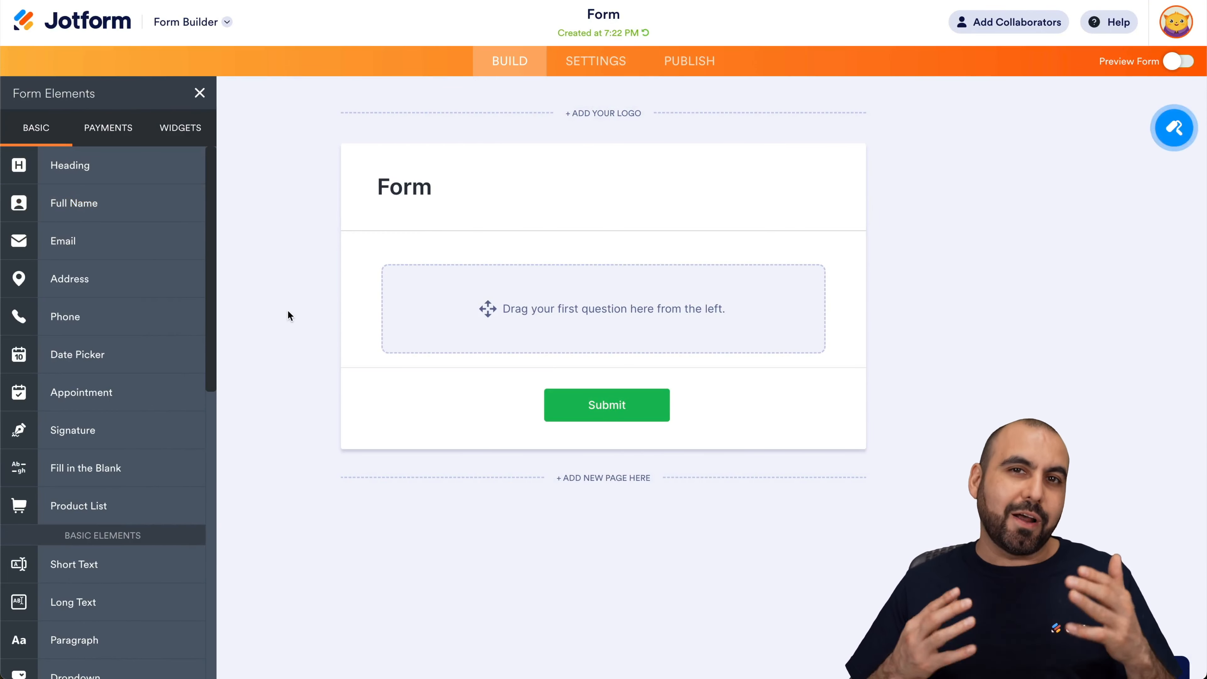
pyautogui.click(114, 210)
pyautogui.click(95, 275)
pyautogui.click(68, 206)
pyautogui.scroll(3, 266, 229)
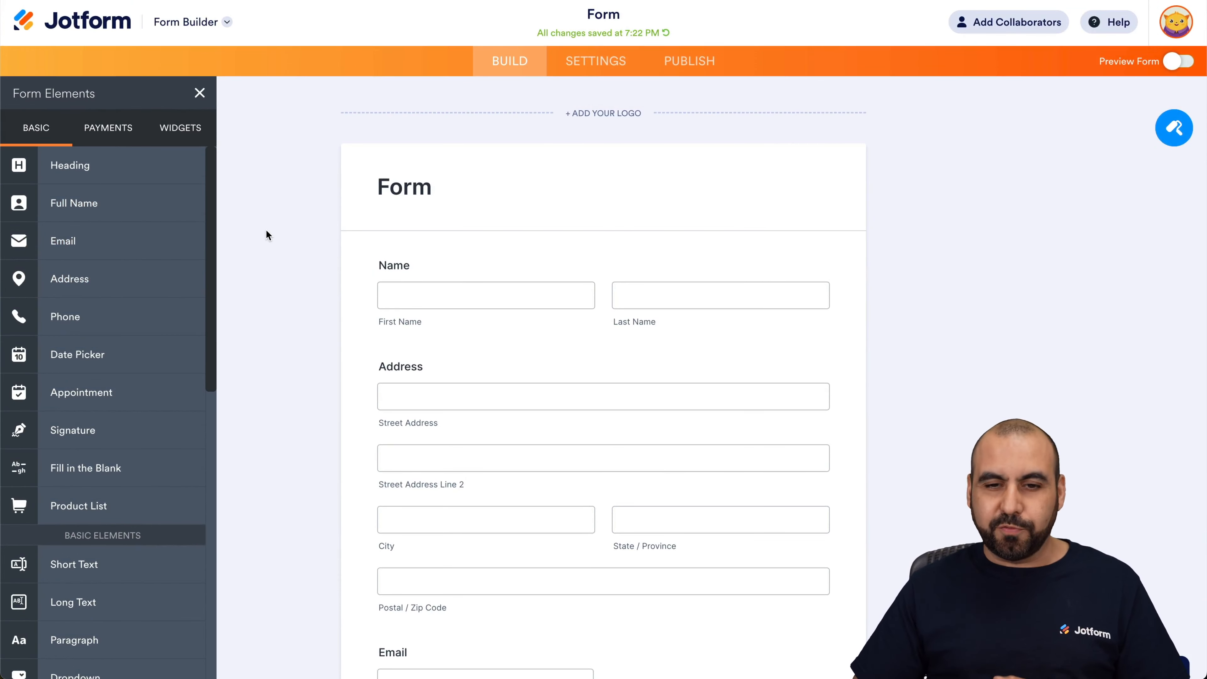
# Apply the Sunset Hair theme to the form in the Form Designer, and close the designer
pyautogui.click(1174, 131)
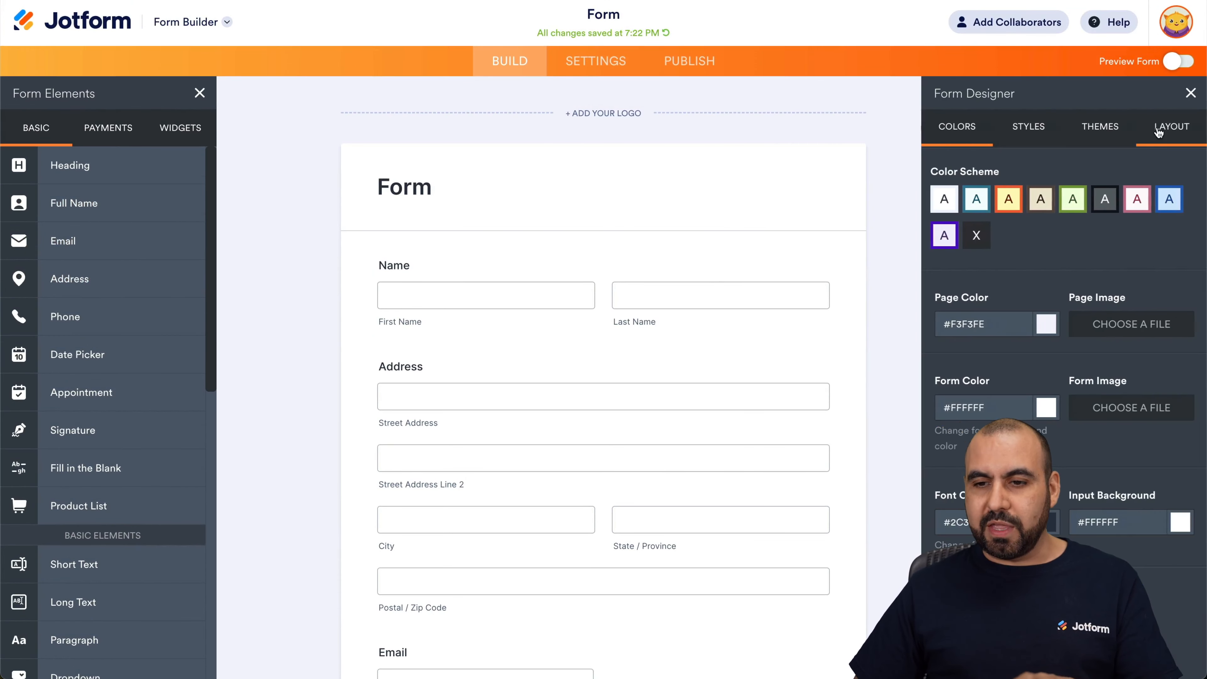
pyautogui.click(1101, 129)
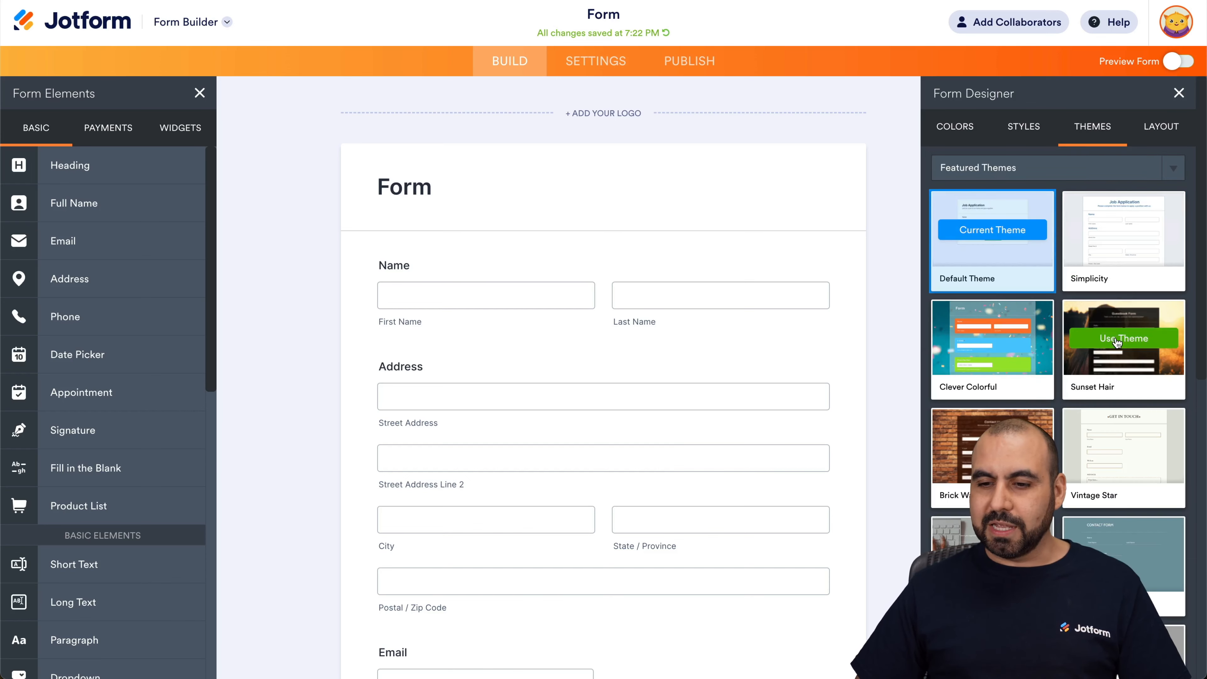
pyautogui.click(1114, 340)
pyautogui.click(873, 205)
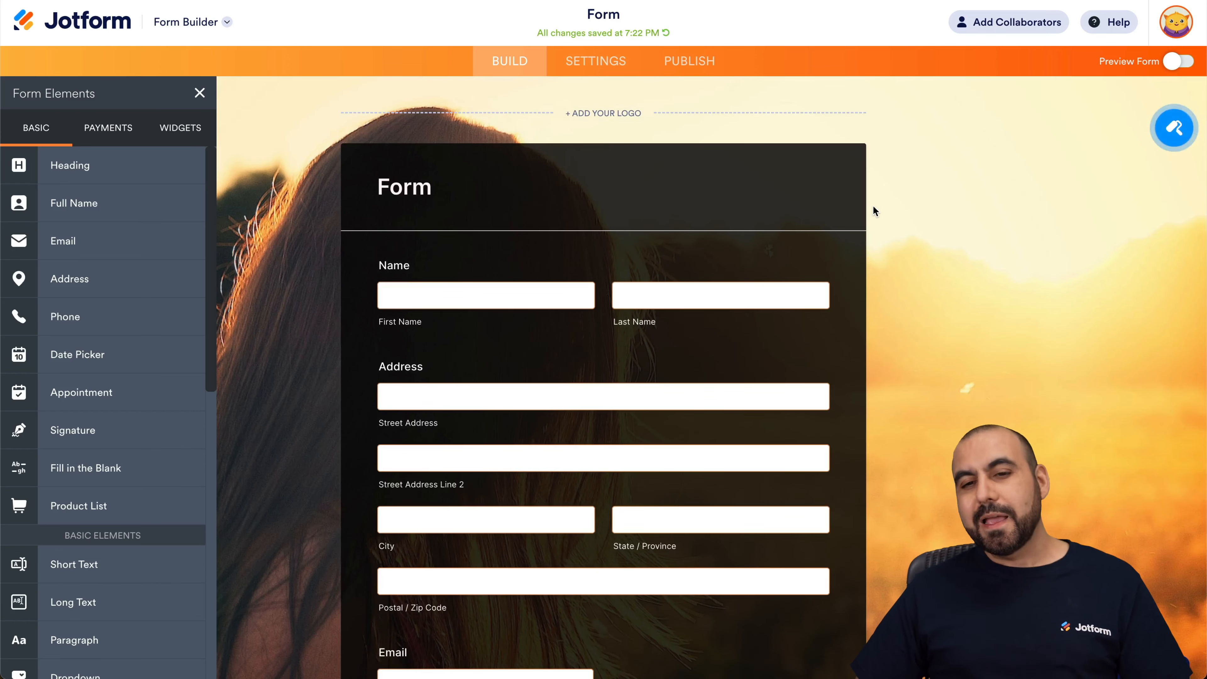
# Search the form's third-party publishing platforms for joomla and open the Joomla publish option
pyautogui.click(700, 67)
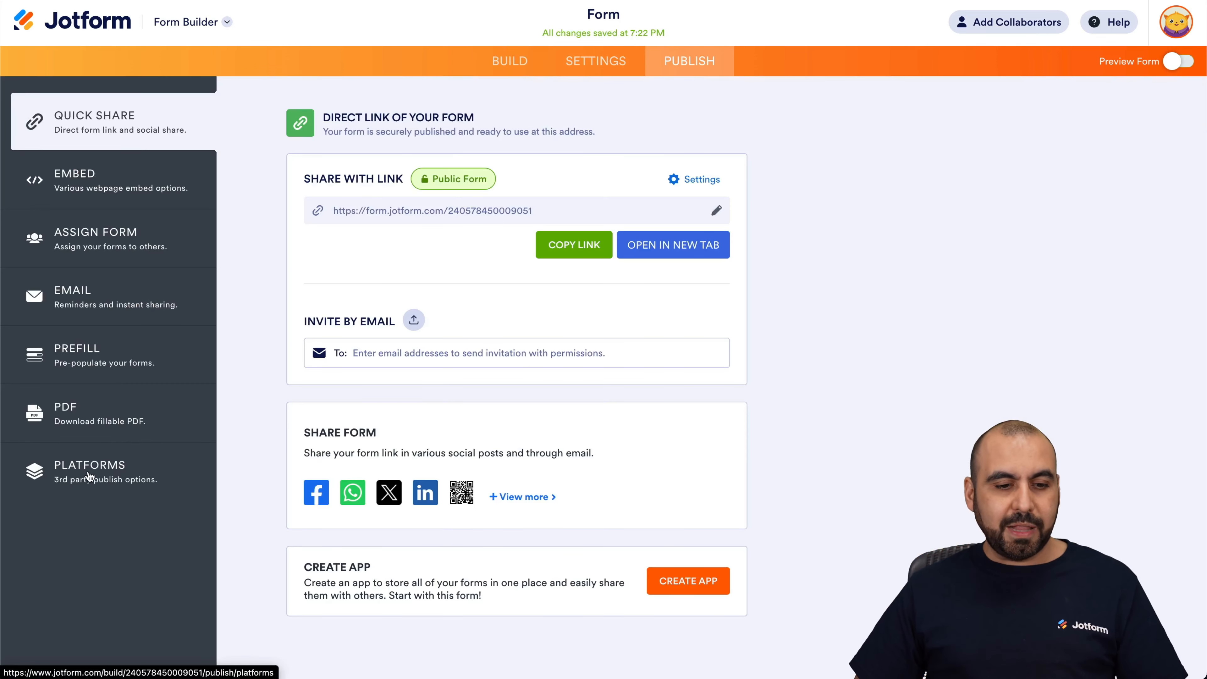
pyautogui.click(89, 471)
pyautogui.click(420, 160)
pyautogui.write('joomla')
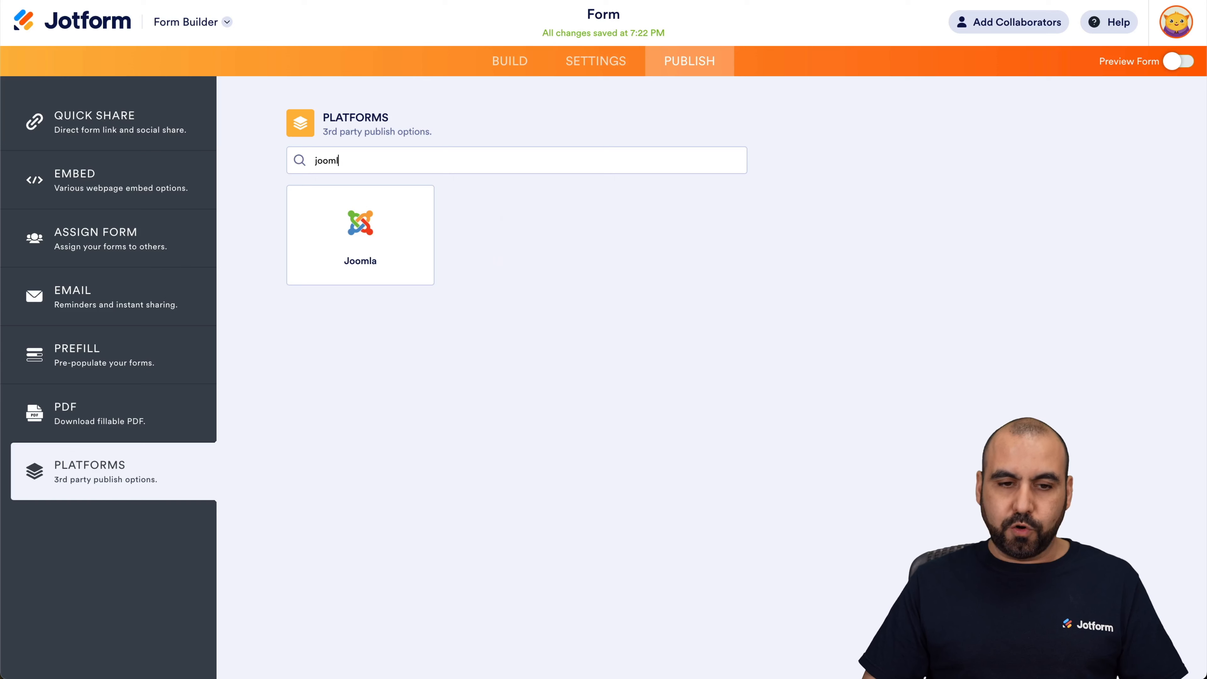
pyautogui.click(377, 261)
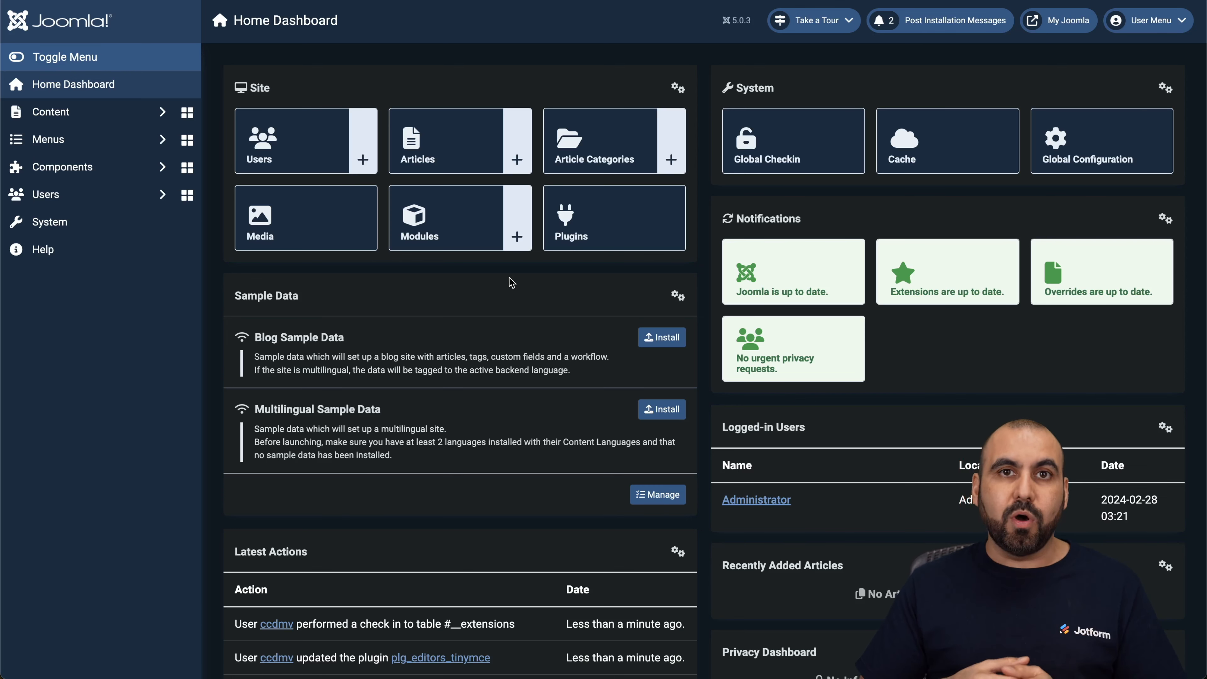
# Switch to the Joomla administrator and start a new article titled "test"
pyautogui.click(112, 123)
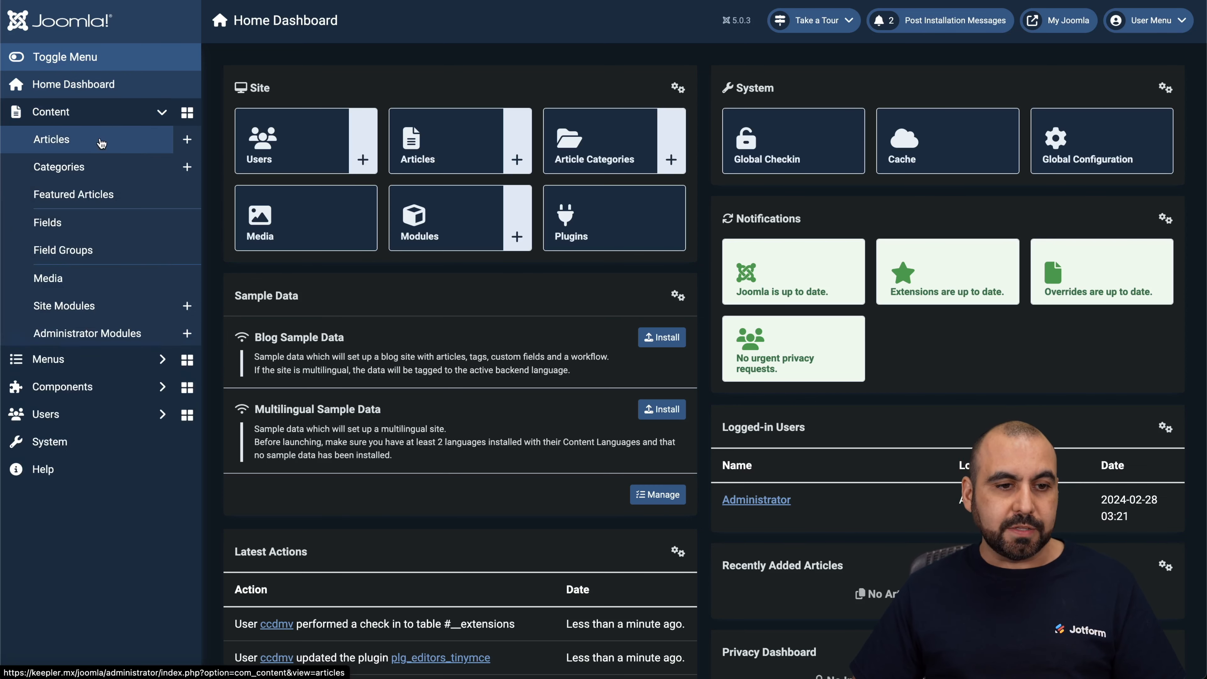
pyautogui.click(86, 151)
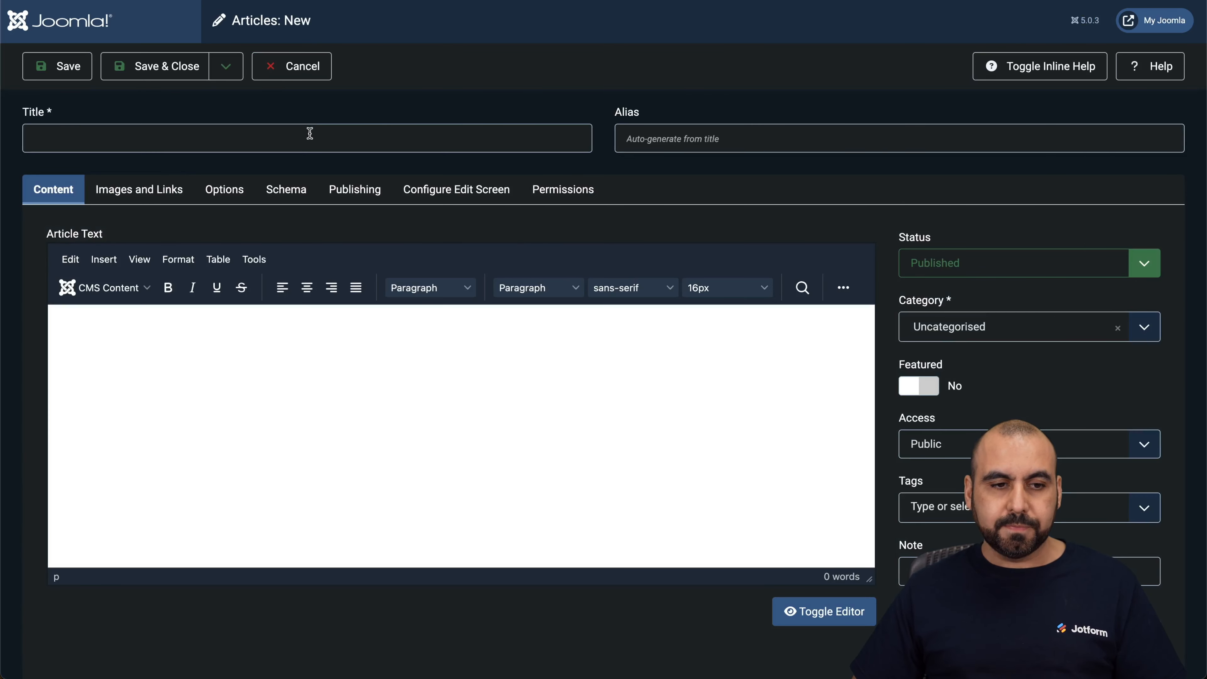
pyautogui.write('test')
pyautogui.click(392, 346)
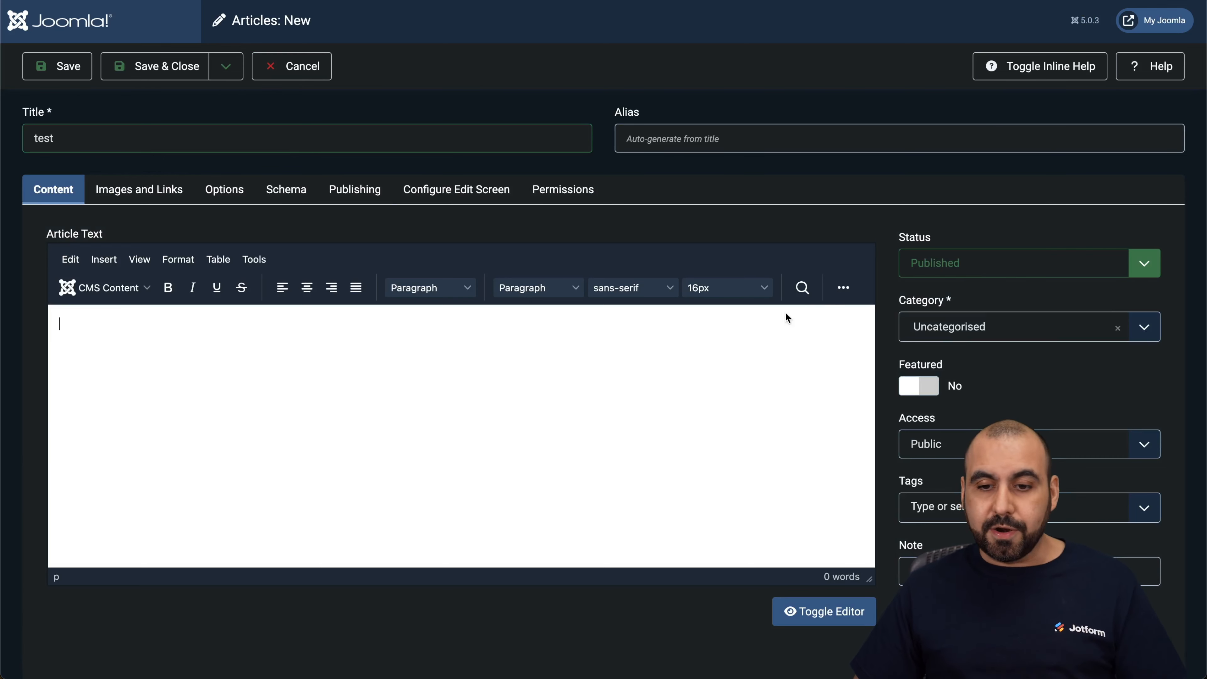
# Try to embed the form by pasting its Jotform script code into the article's source code
pyautogui.click(845, 290)
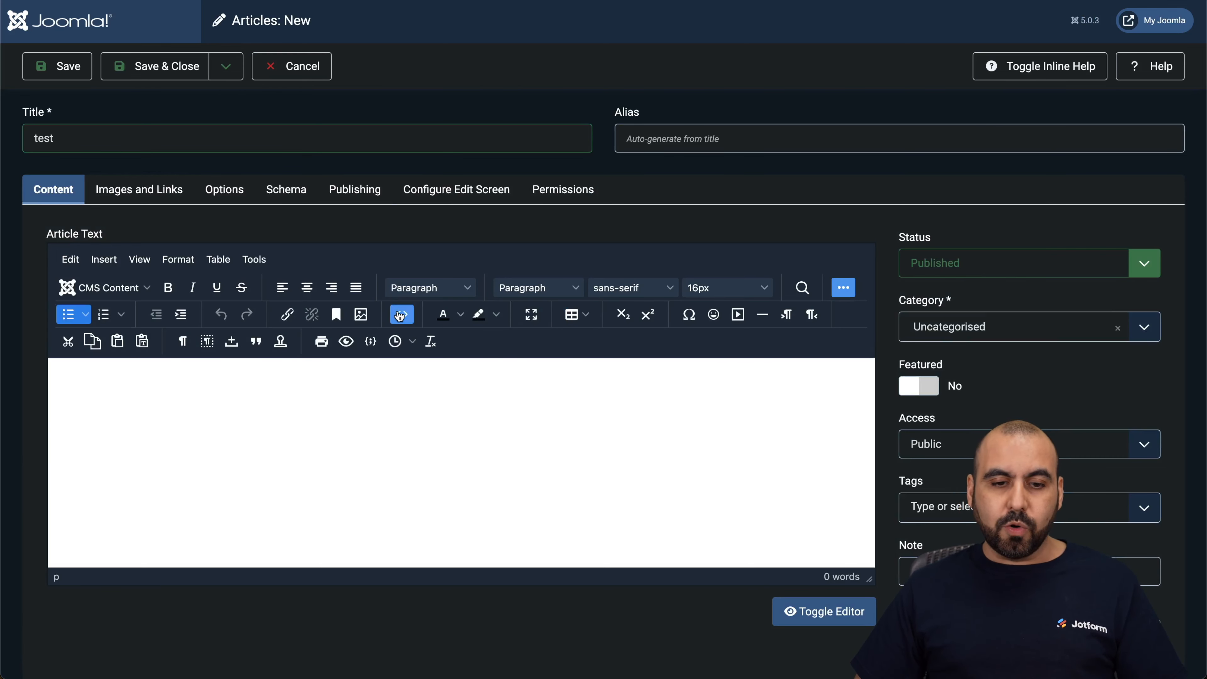
pyautogui.click(401, 314)
pyautogui.hotkey('ctrl', 'v')
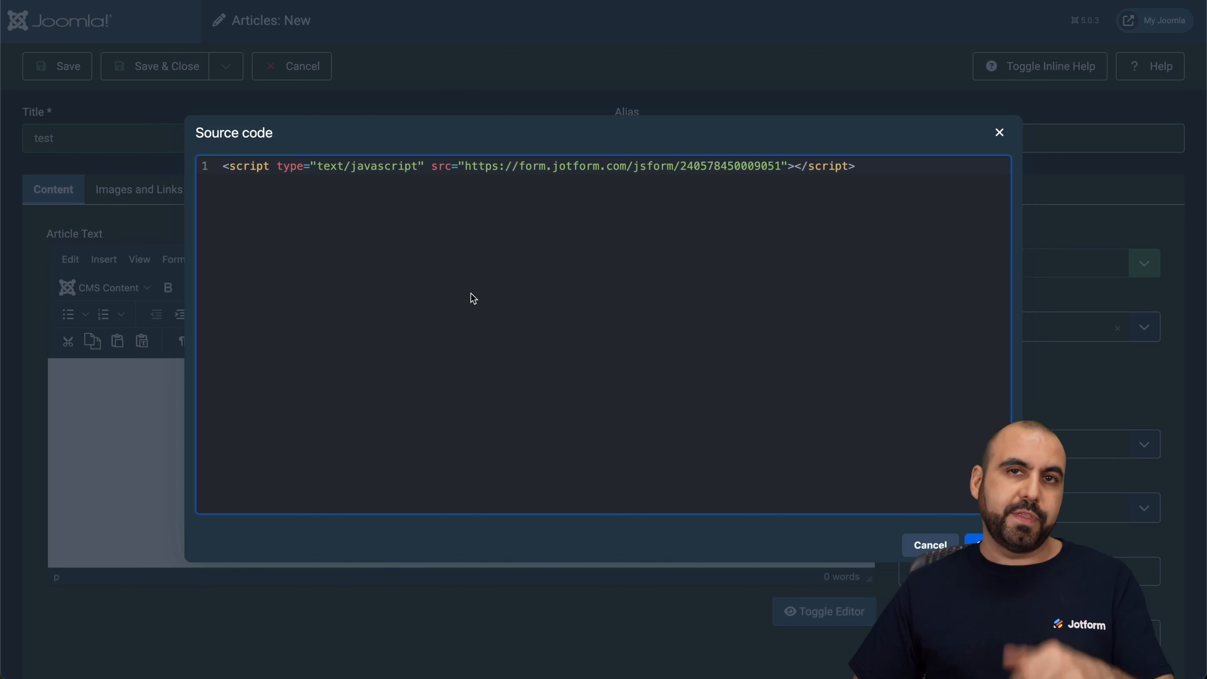
pyautogui.click(974, 543)
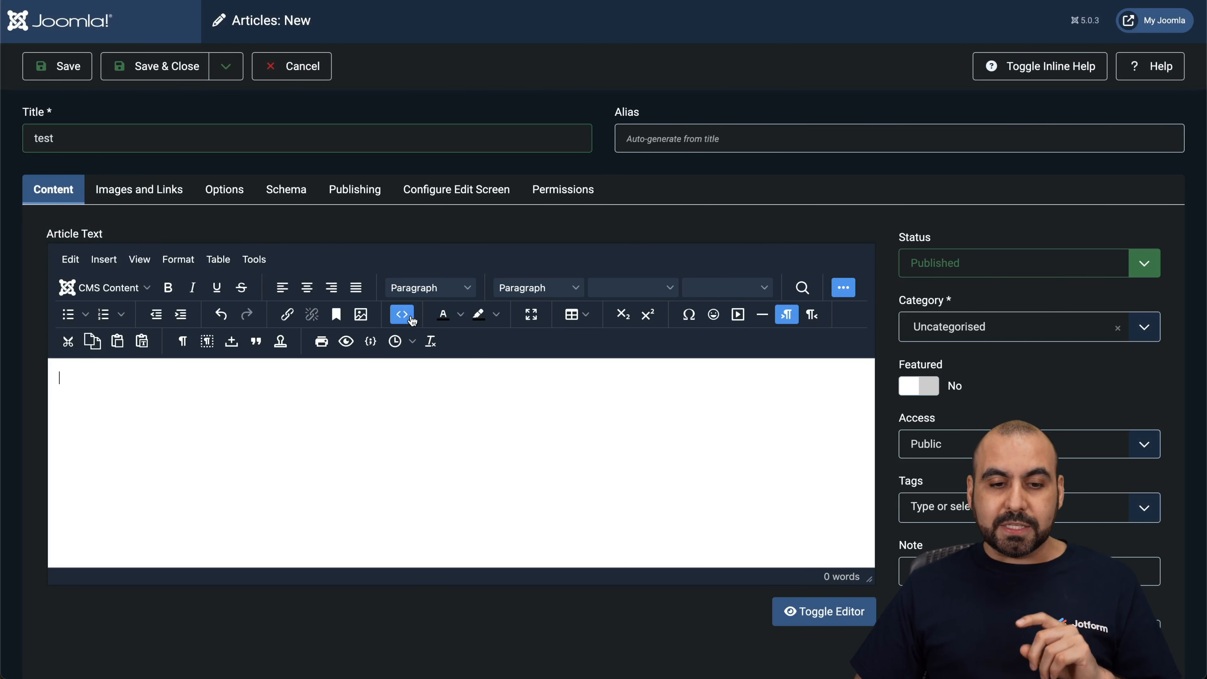
# Recheck the article's source code for the embed script, and discard the new article
pyautogui.click(401, 314)
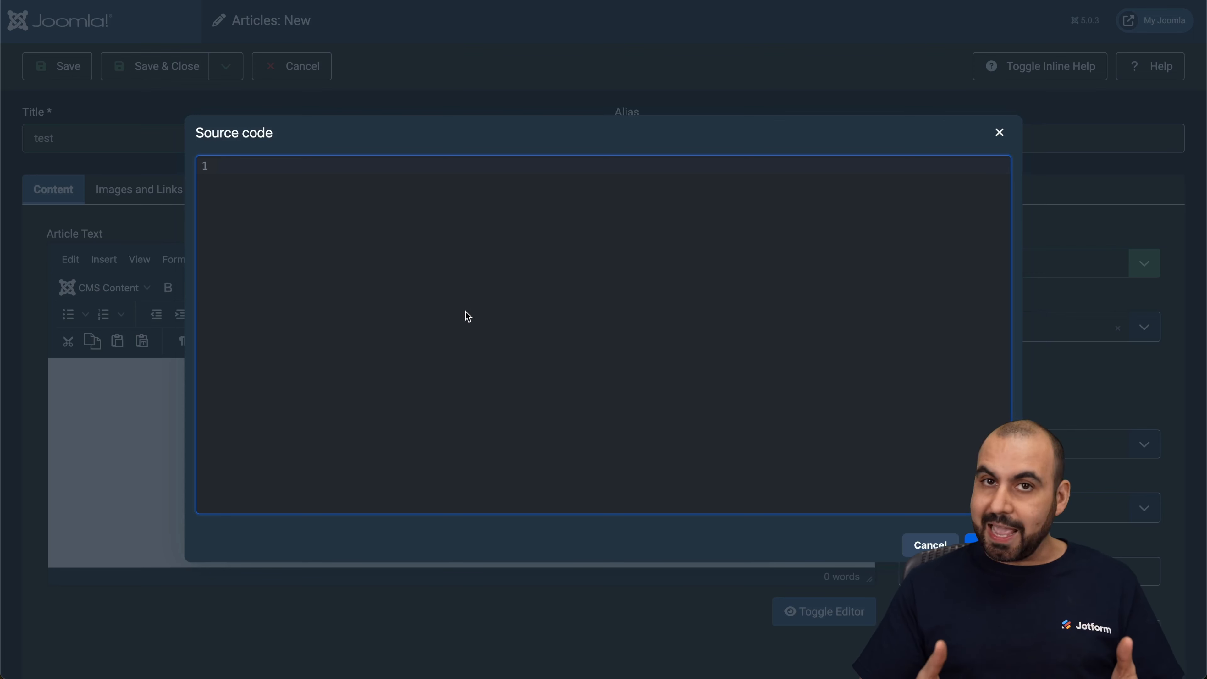
pyautogui.click(910, 547)
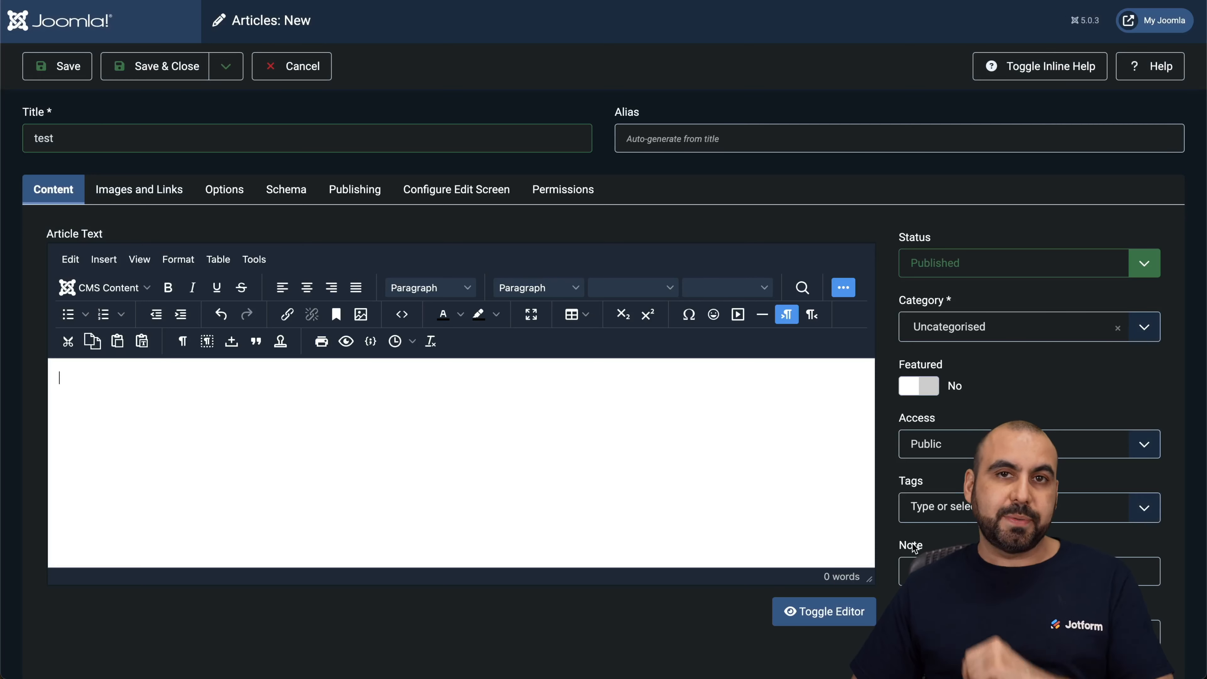
pyautogui.click(319, 73)
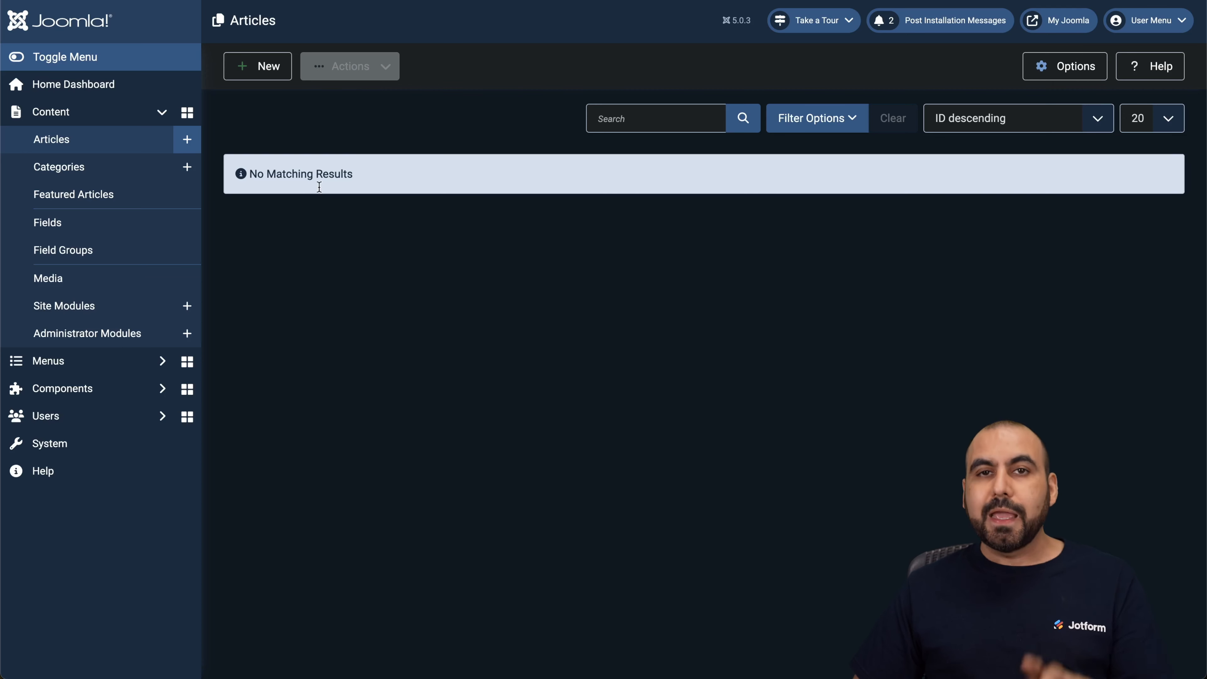
# Open the plugin management list from the system settings and search it for Tinymce
pyautogui.click(51, 447)
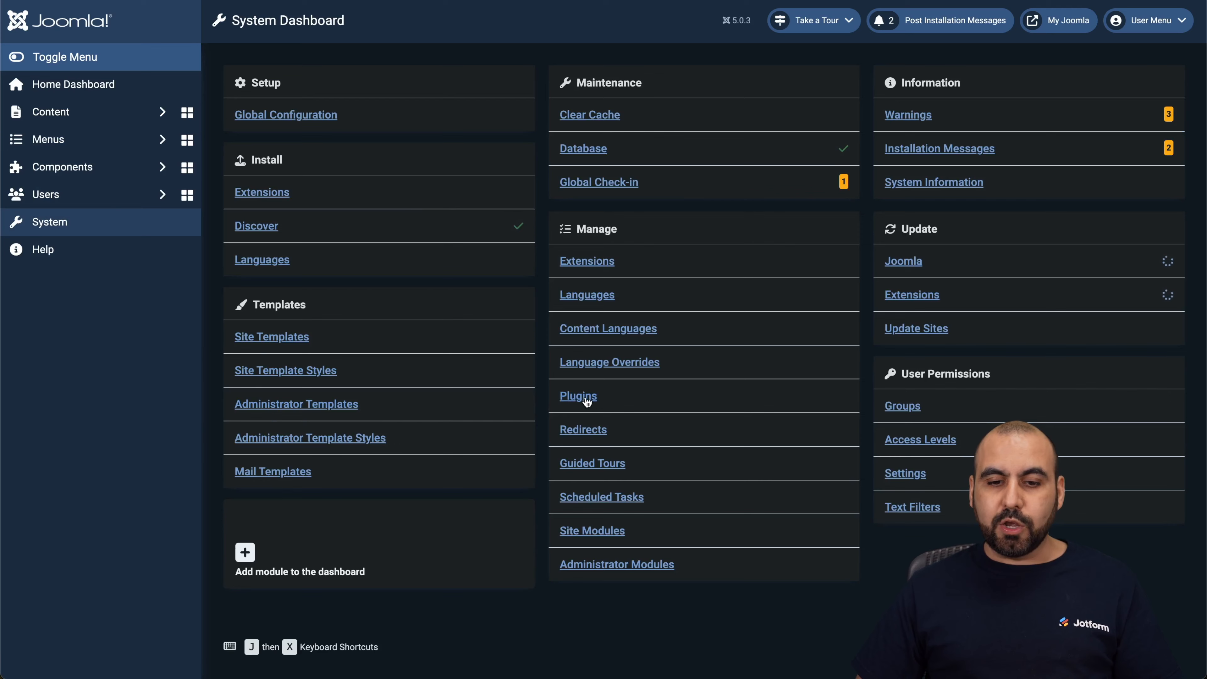
pyautogui.click(578, 399)
pyautogui.click(698, 118)
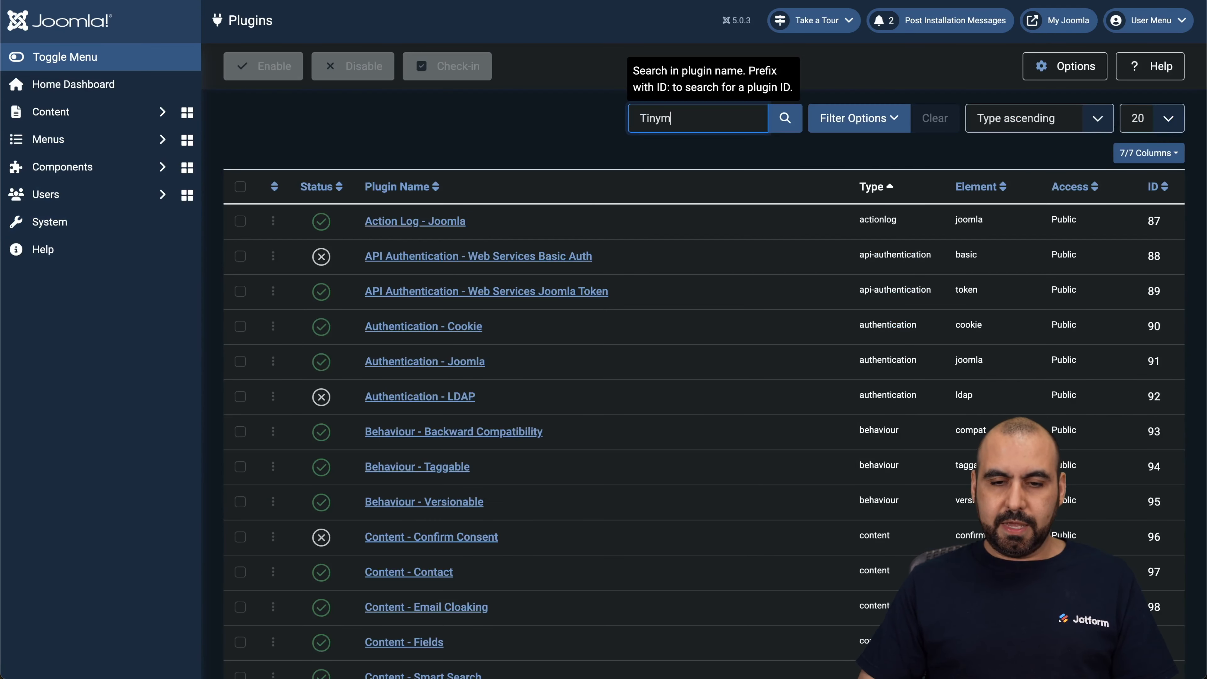
pyautogui.write('Tinymce')
pyautogui.press('Return')
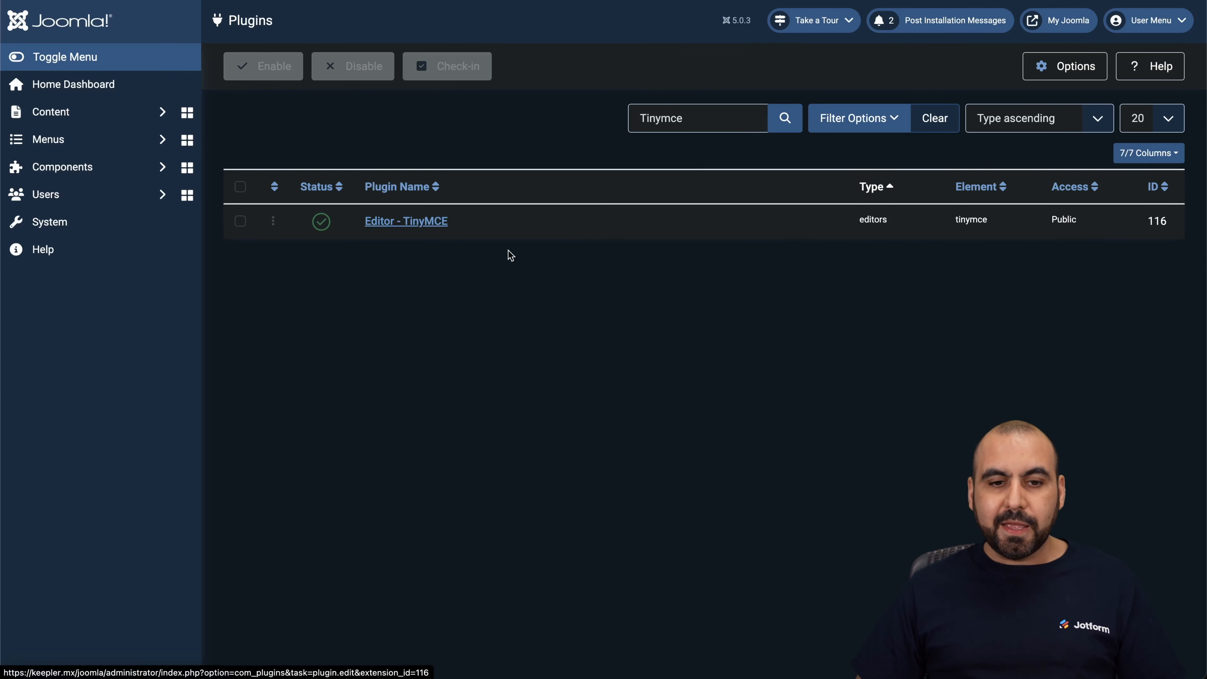
# Turn on Use Joomla Text Filter in the Editor - TinyMCE plugin settings, and save and close the plugin
pyautogui.scroll(-20, 457, 361)
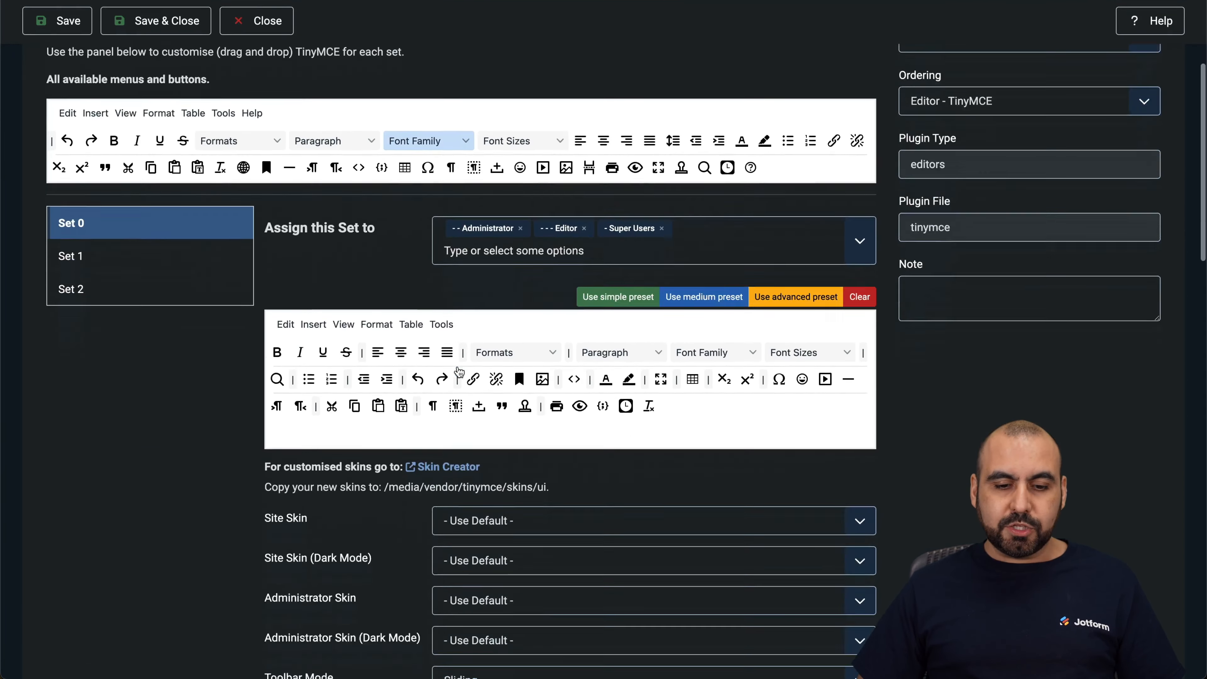
pyautogui.scroll(-4, 458, 367)
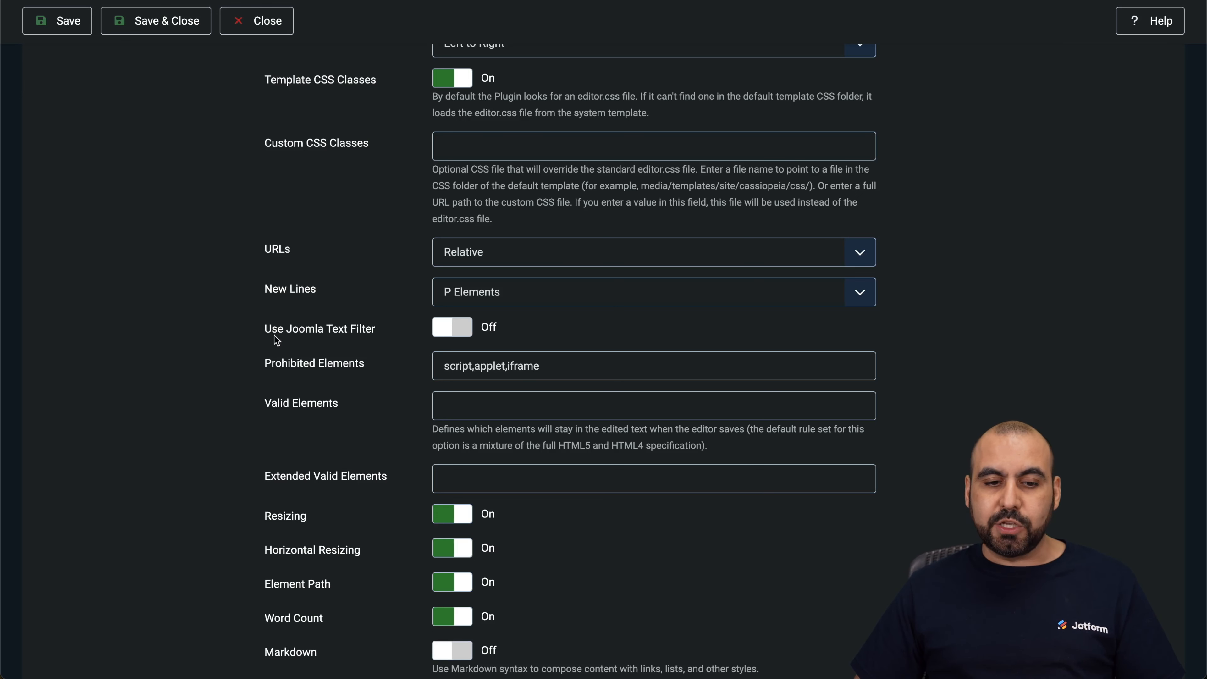
pyautogui.click(451, 329)
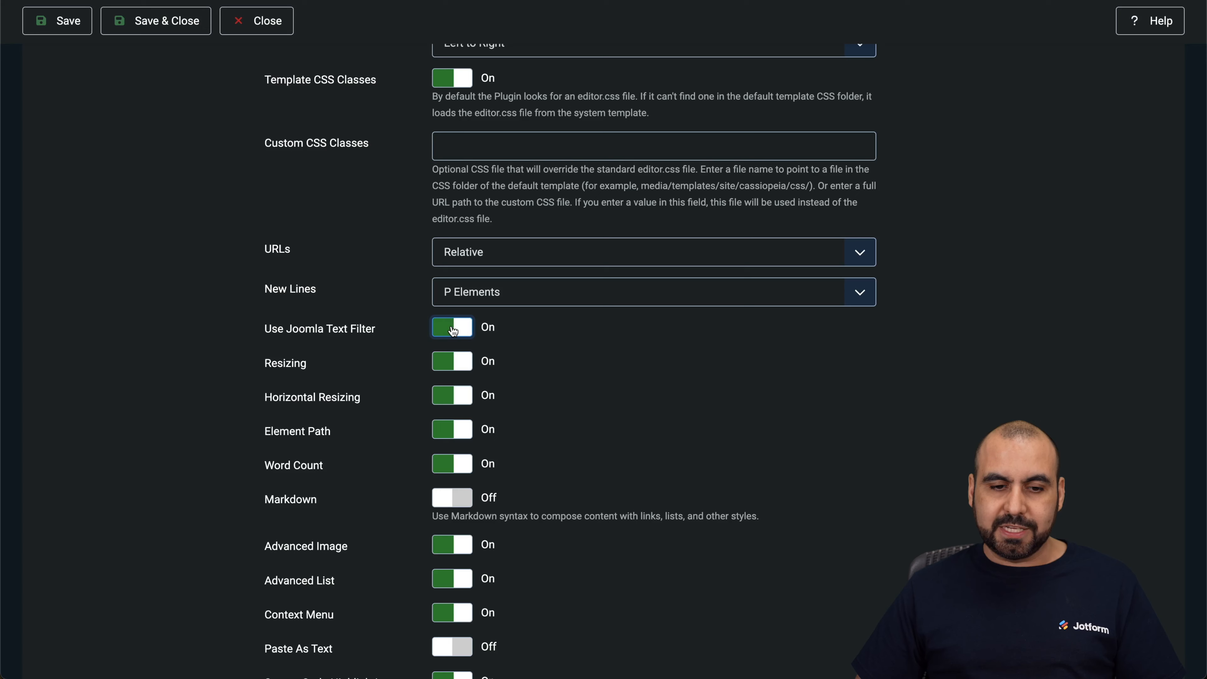
pyautogui.scroll(2, 544, 365)
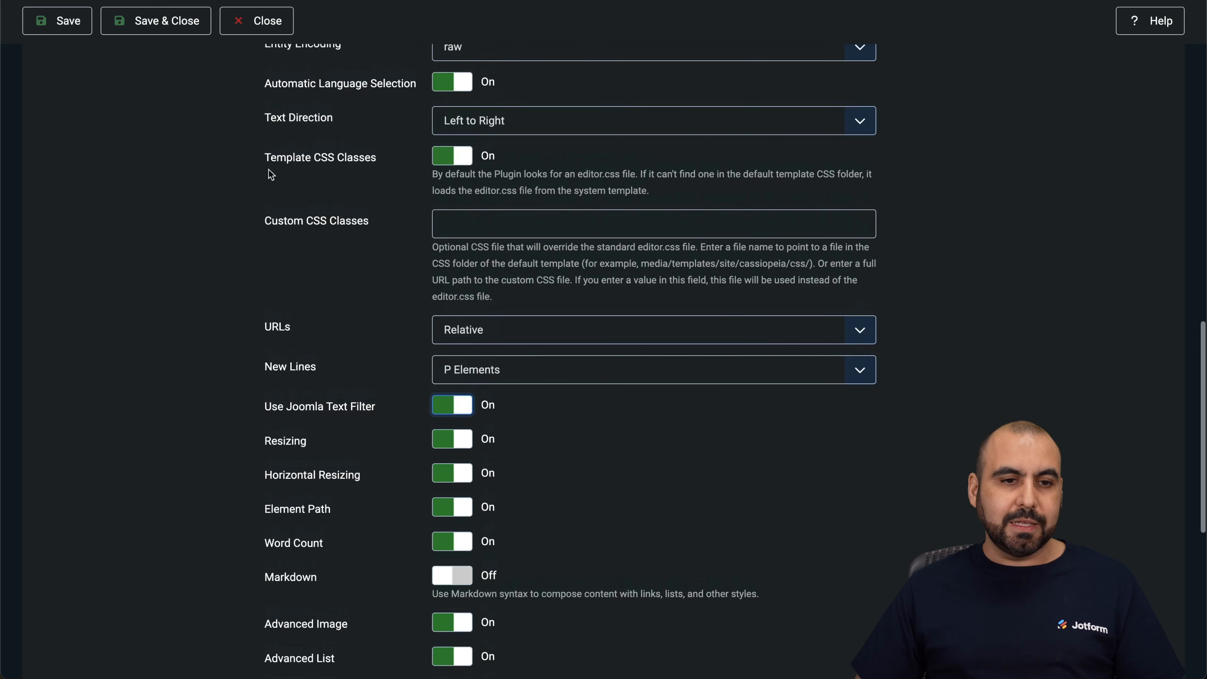
pyautogui.click(145, 22)
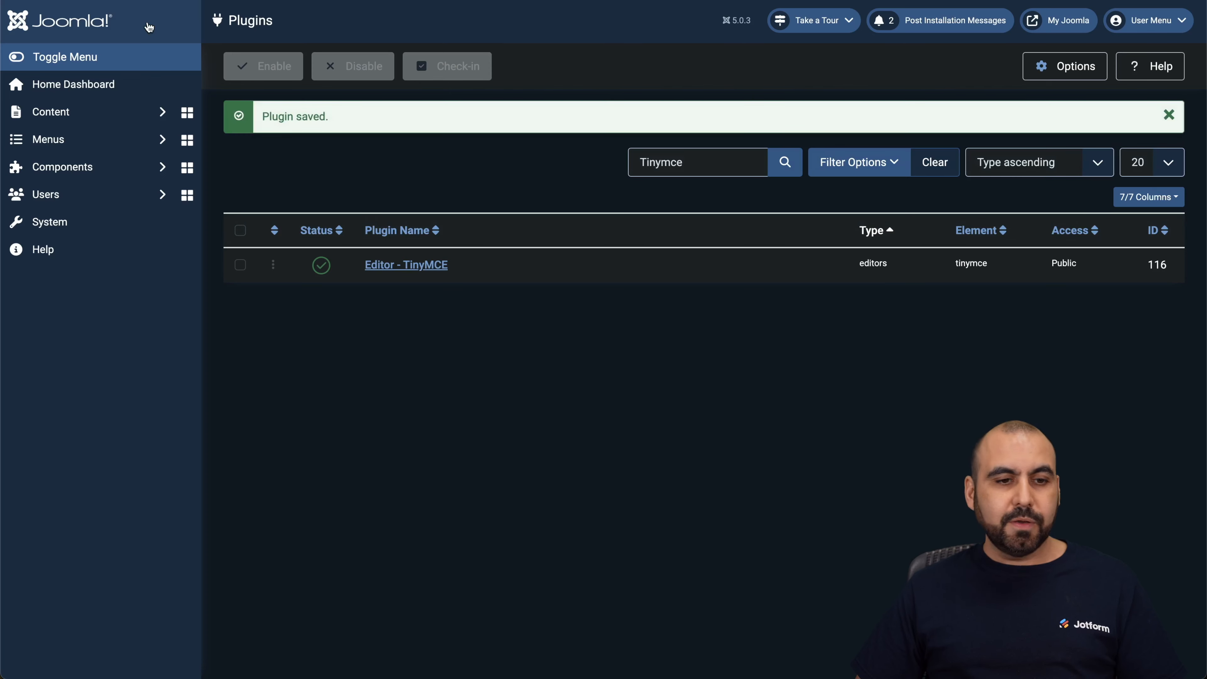
# Create a new article titled "test" in the site content
pyautogui.click(89, 112)
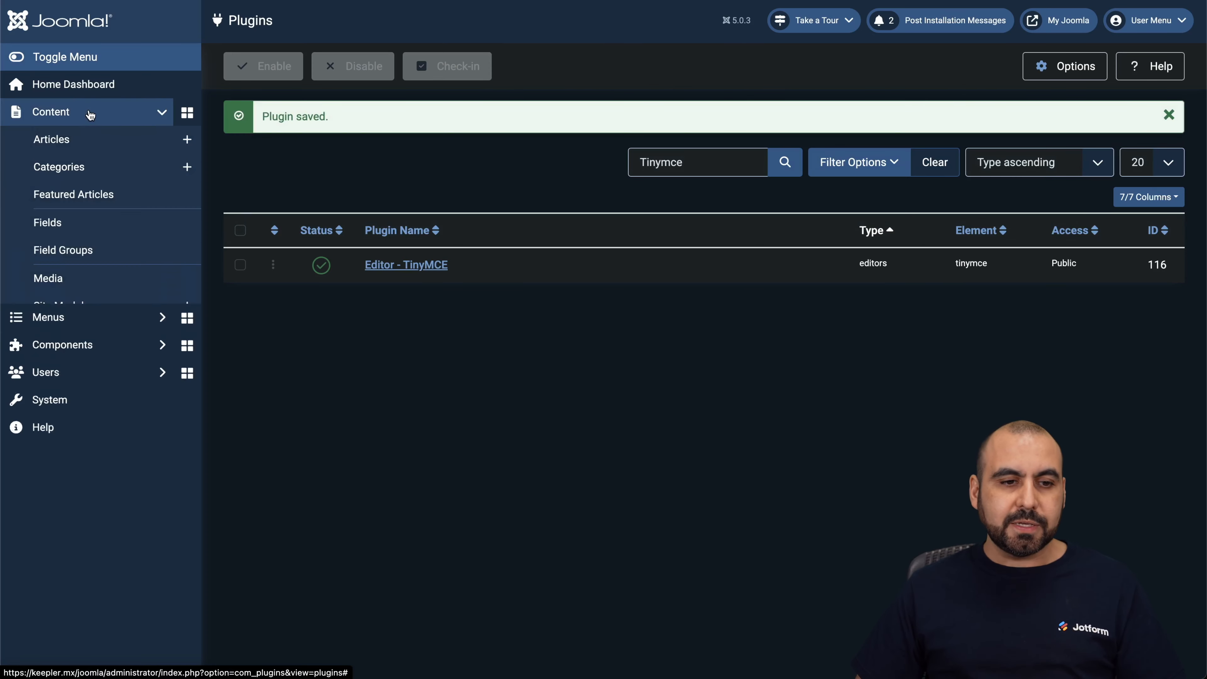
pyautogui.click(87, 149)
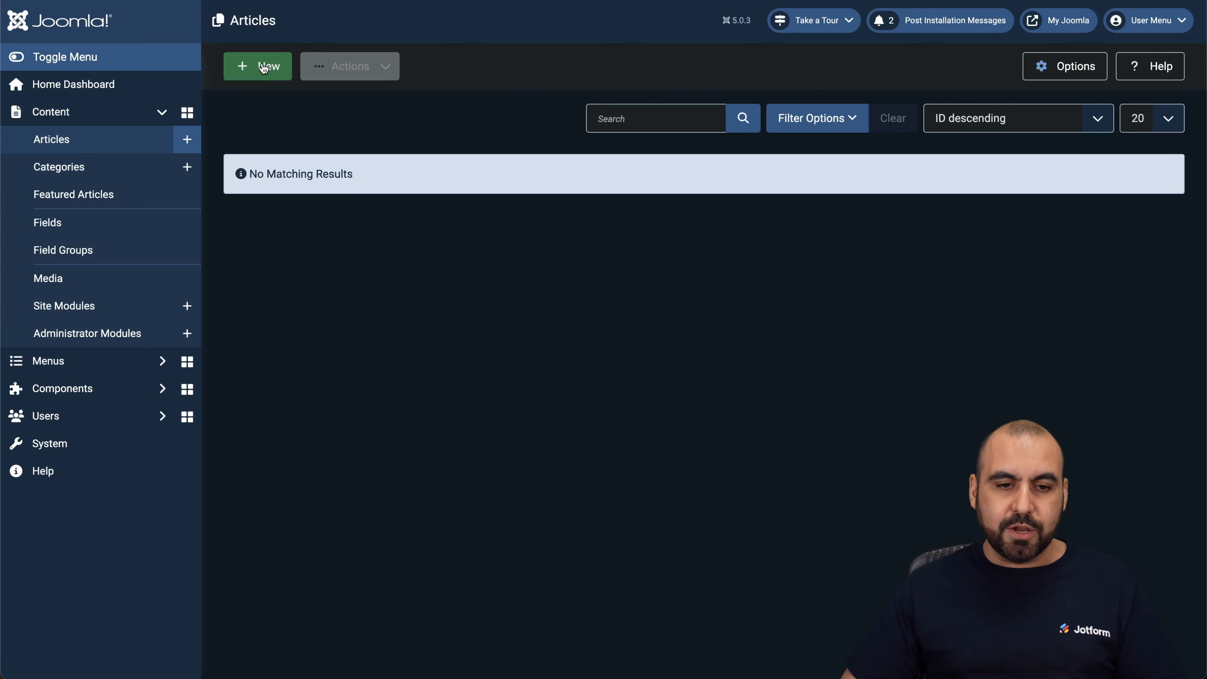
pyautogui.click(271, 81)
pyautogui.click(267, 132)
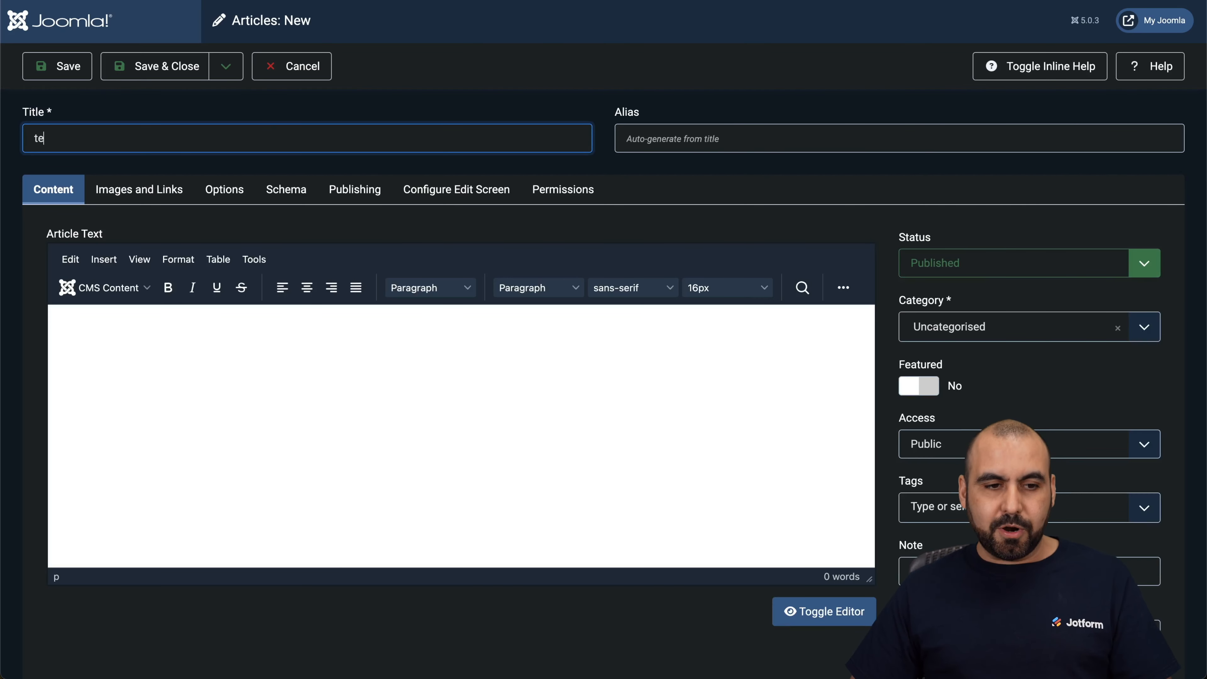
pyautogui.click(323, 327)
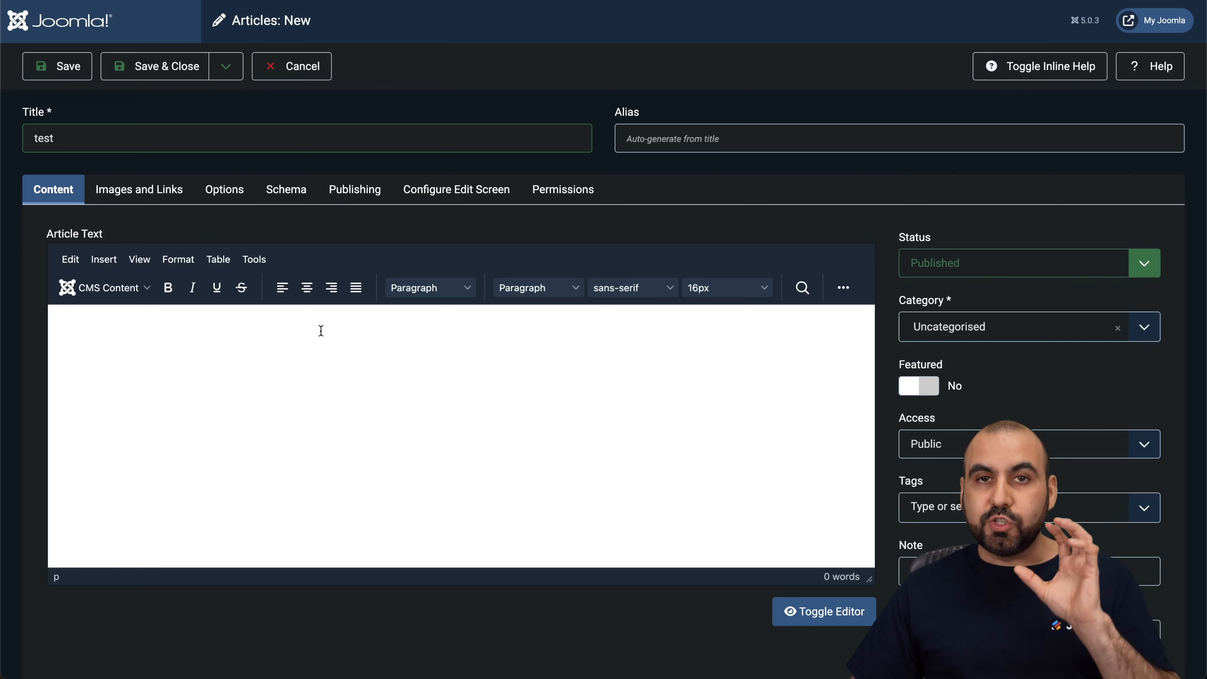
pyautogui.click(843, 288)
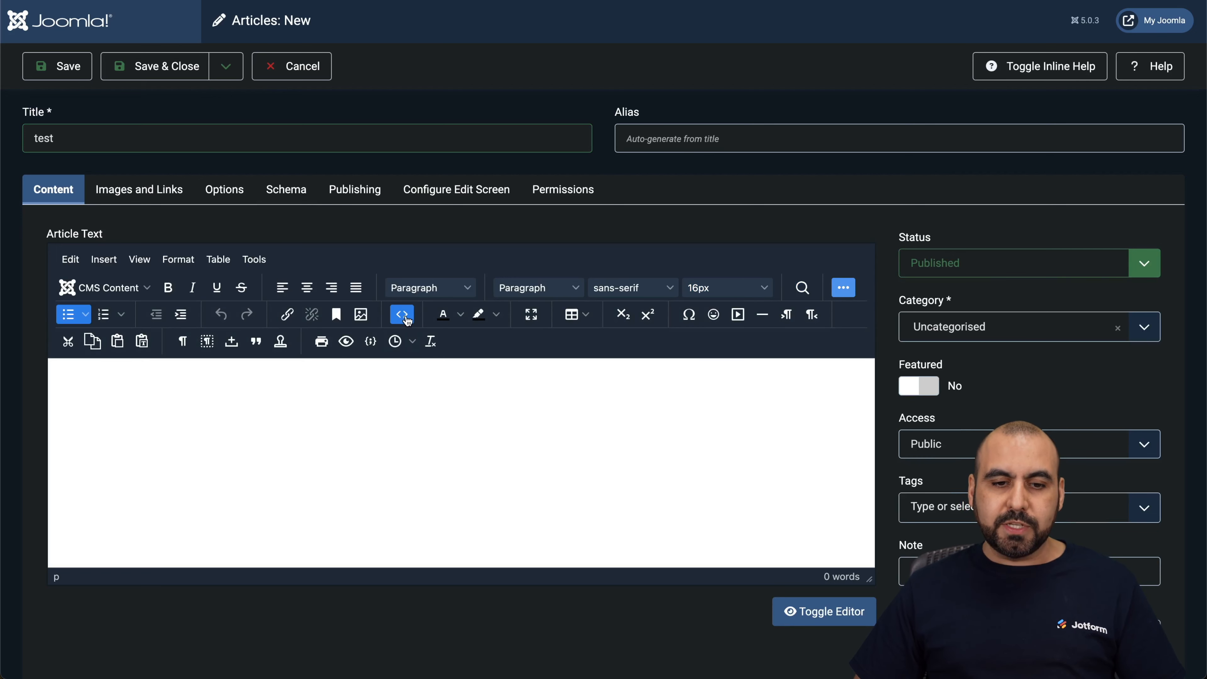
pyautogui.click(403, 315)
pyautogui.press('super+v')
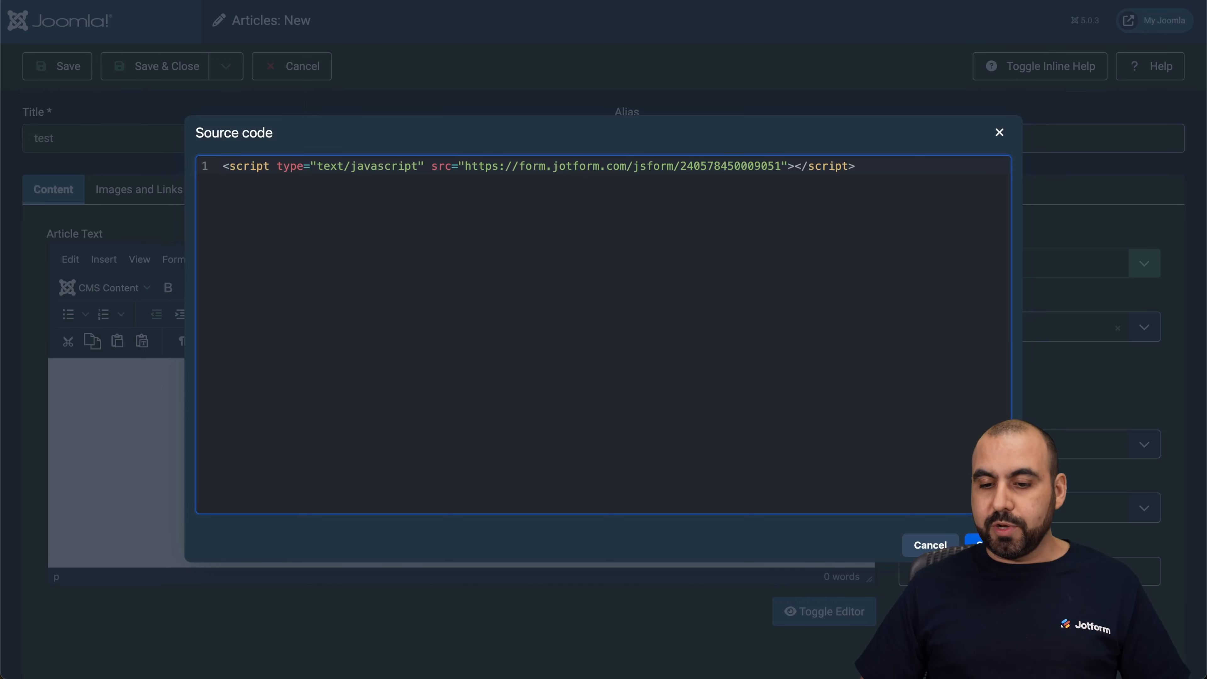
pyautogui.click(987, 544)
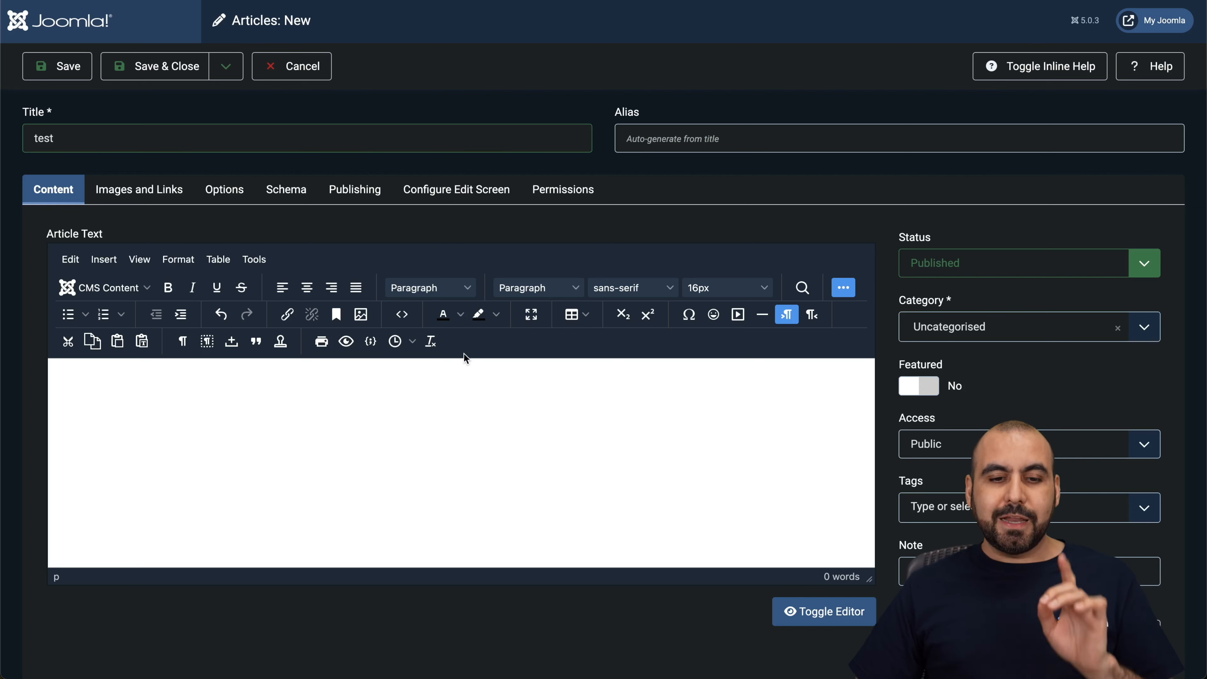
# Check that the article's source code contains the embed script, and save the article
pyautogui.click(408, 318)
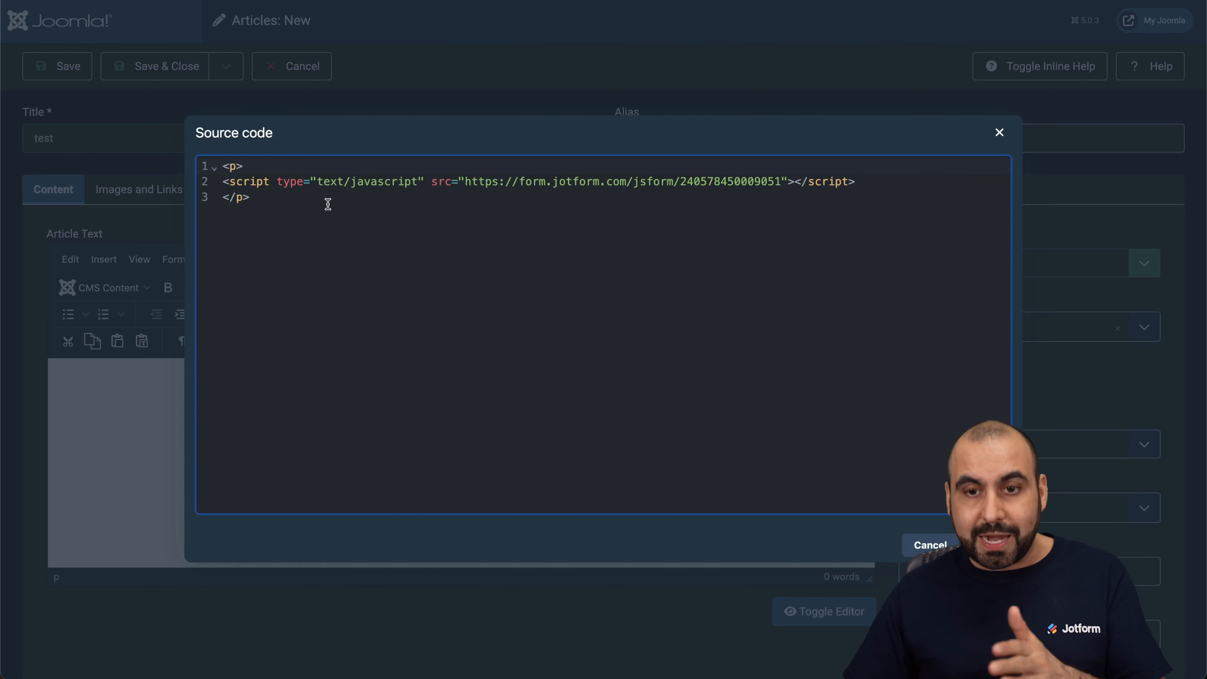
pyautogui.click(988, 544)
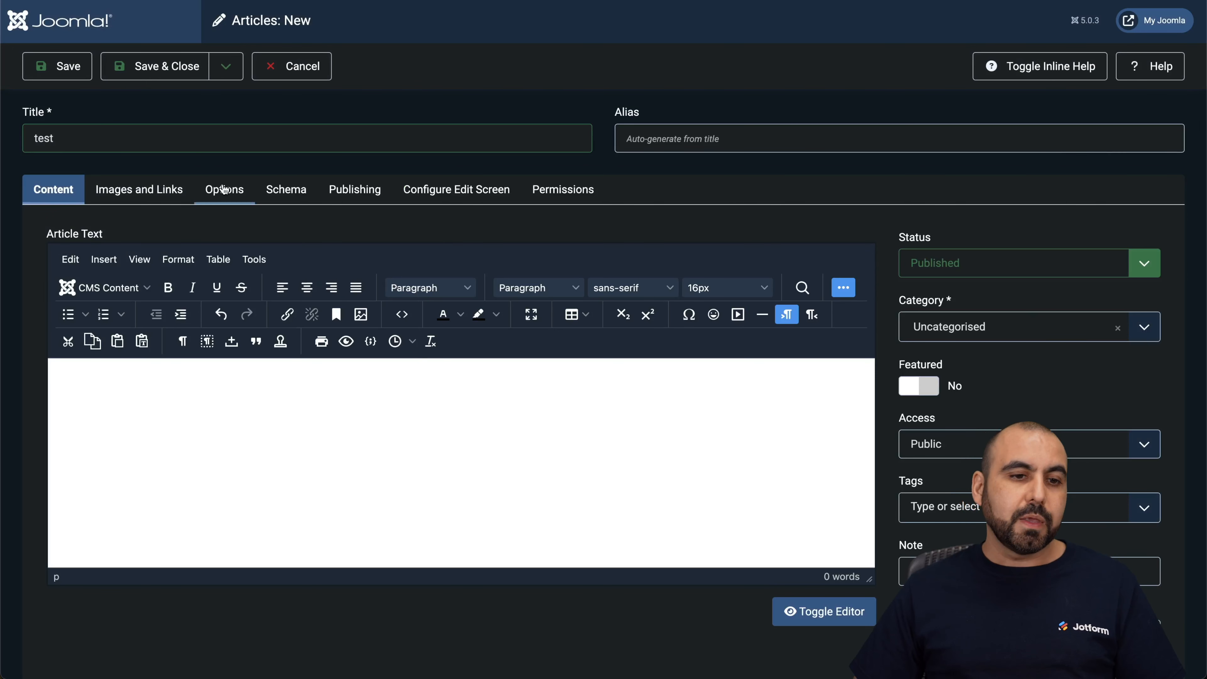
pyautogui.click(64, 71)
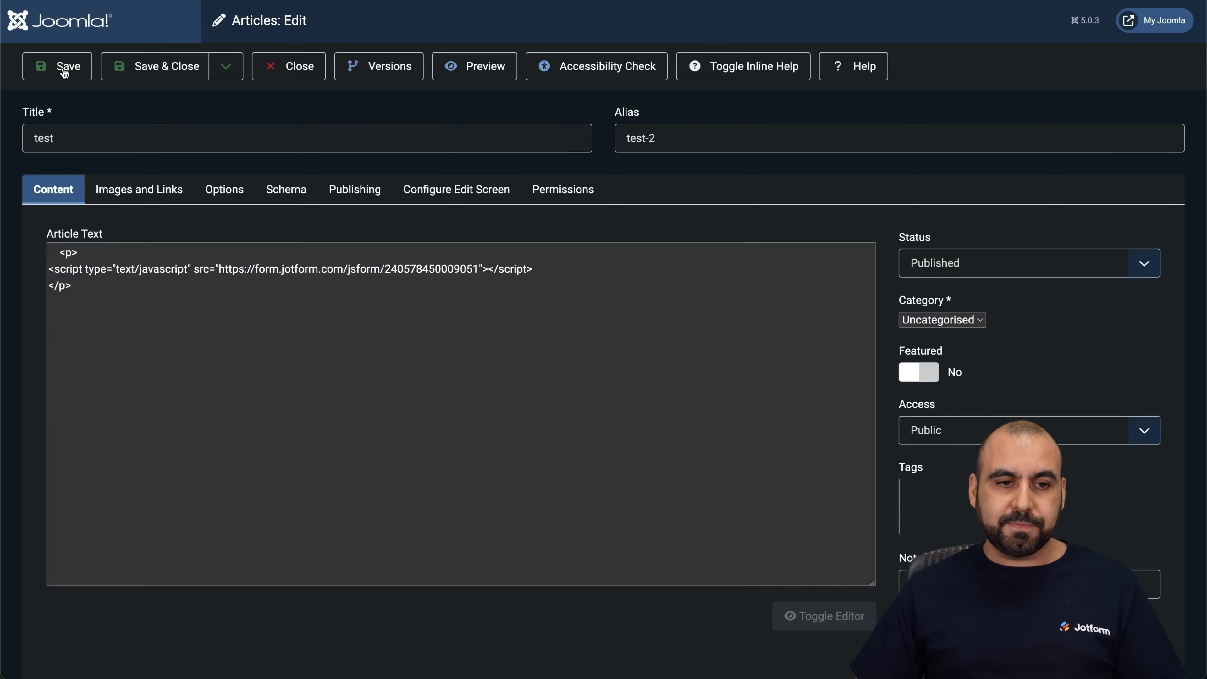
# Preview the test article to check how the embedded form displays, and close the preview
pyautogui.click(460, 67)
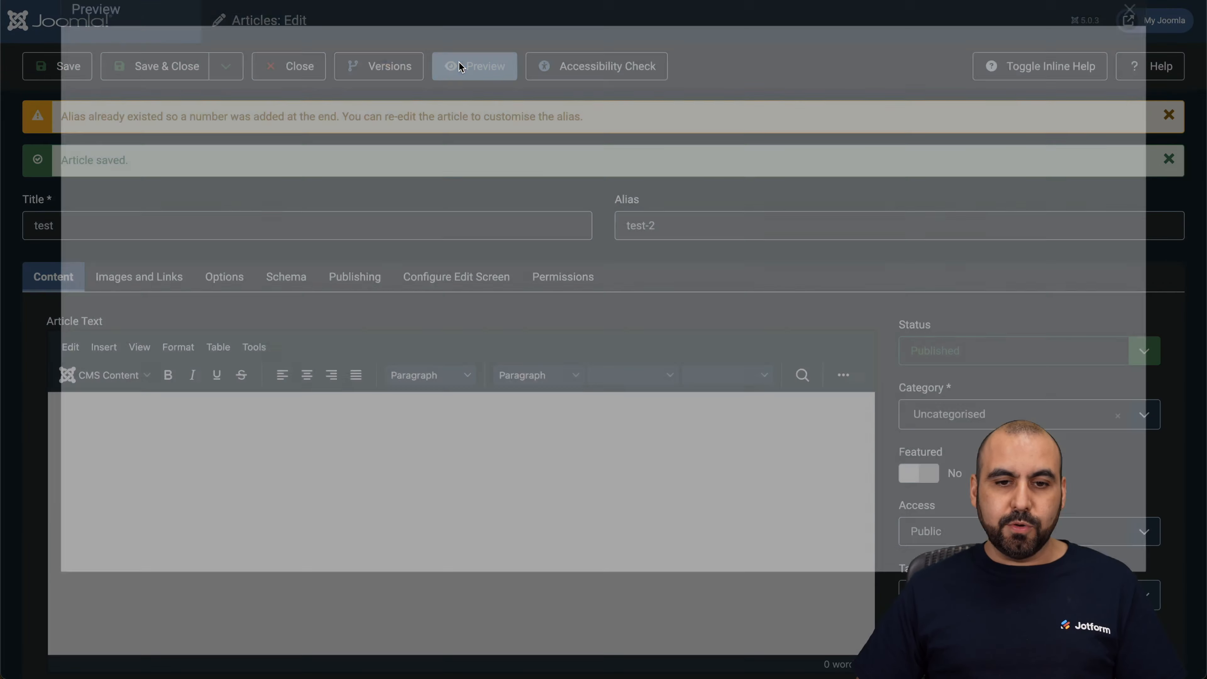
pyautogui.scroll(-7, 524, 398)
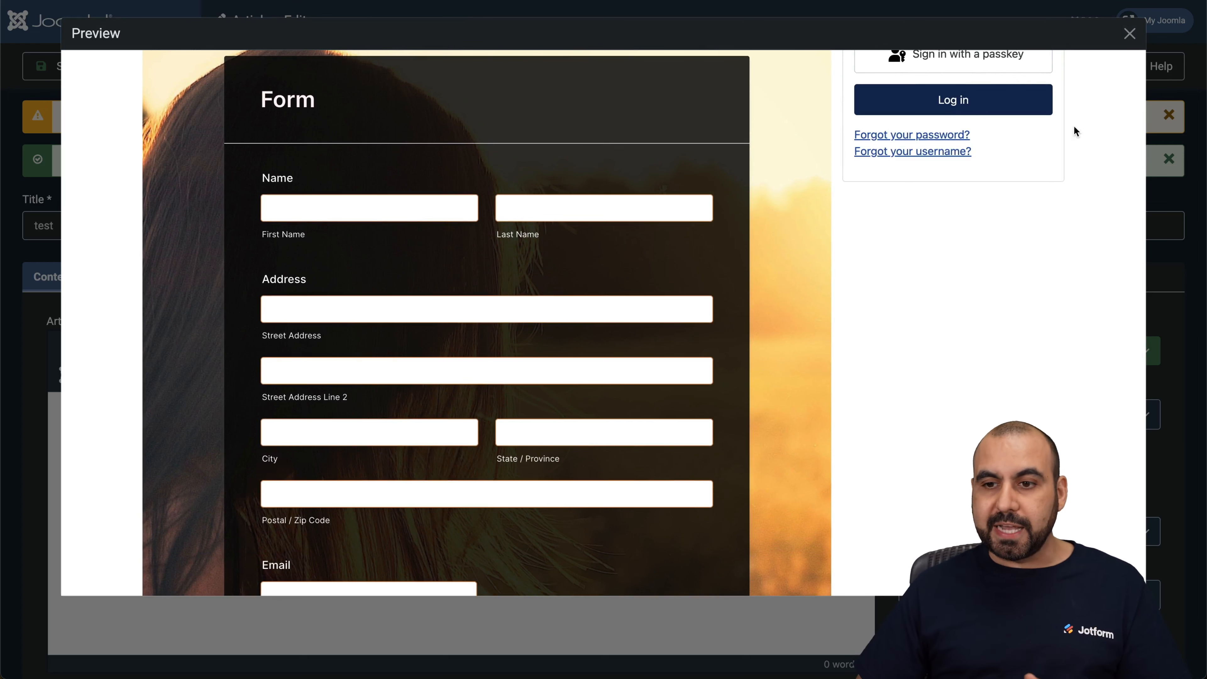
pyautogui.click(1128, 34)
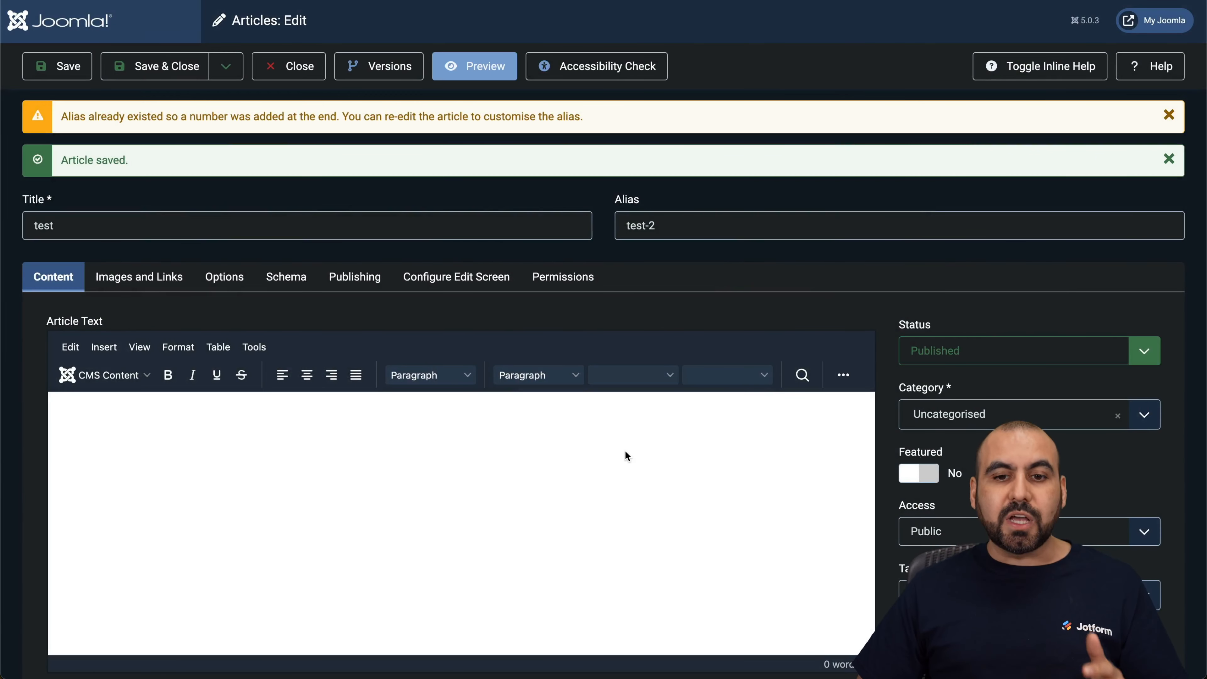
# Reopen the article preview and look over the embedded form's name and address fields
pyautogui.scroll(-3, 626, 450)
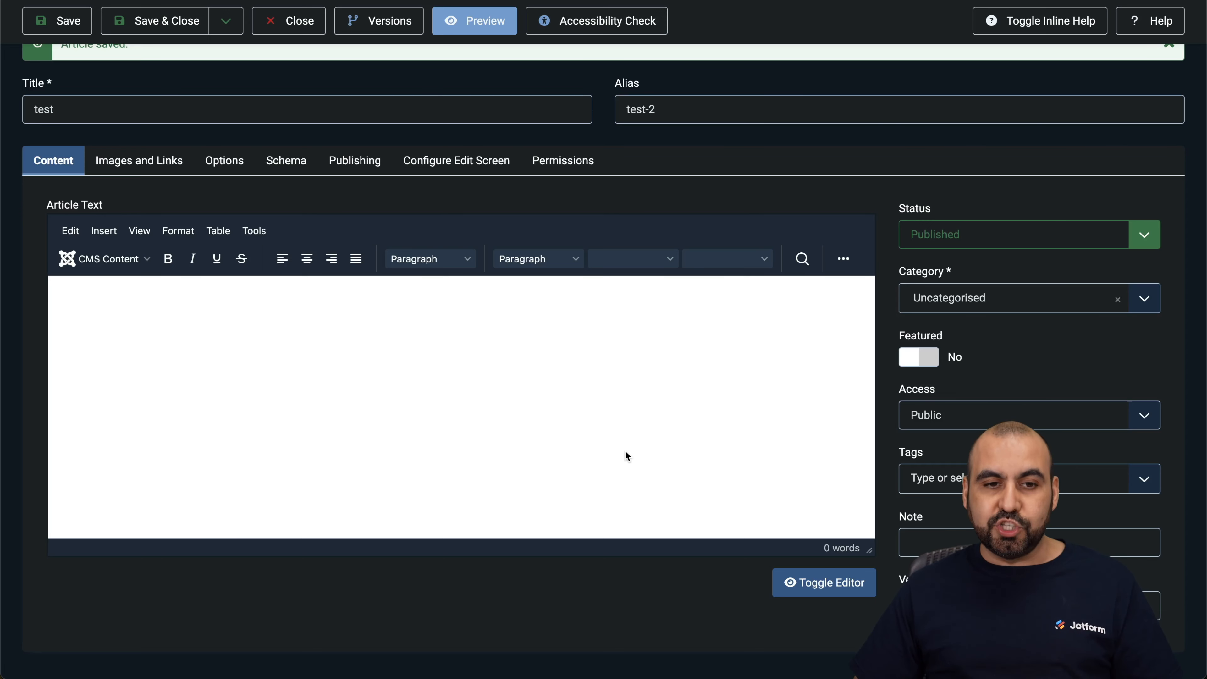
pyautogui.click(475, 21)
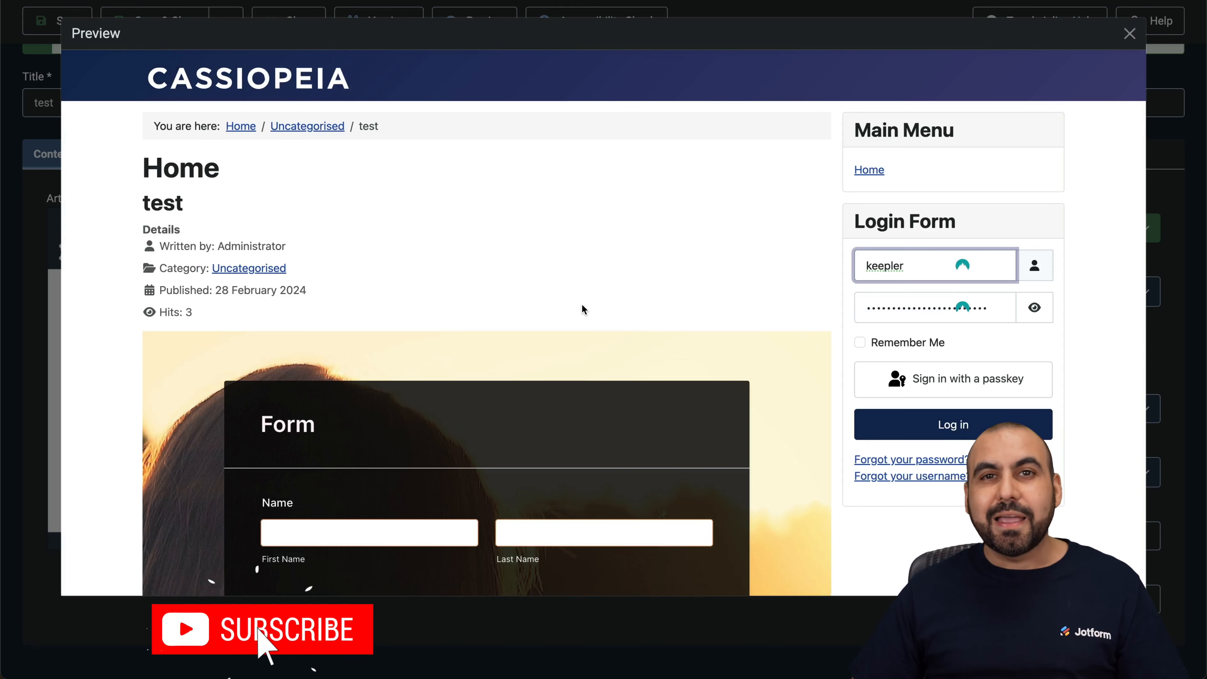
pyautogui.scroll(-5, 583, 305)
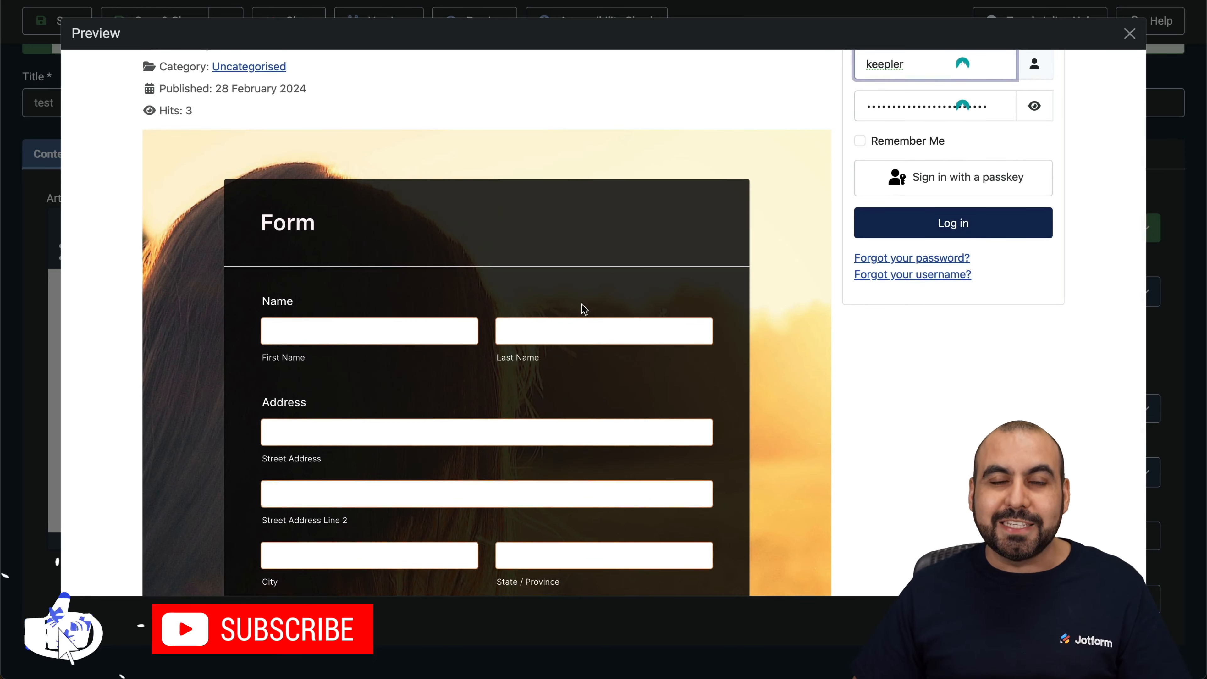